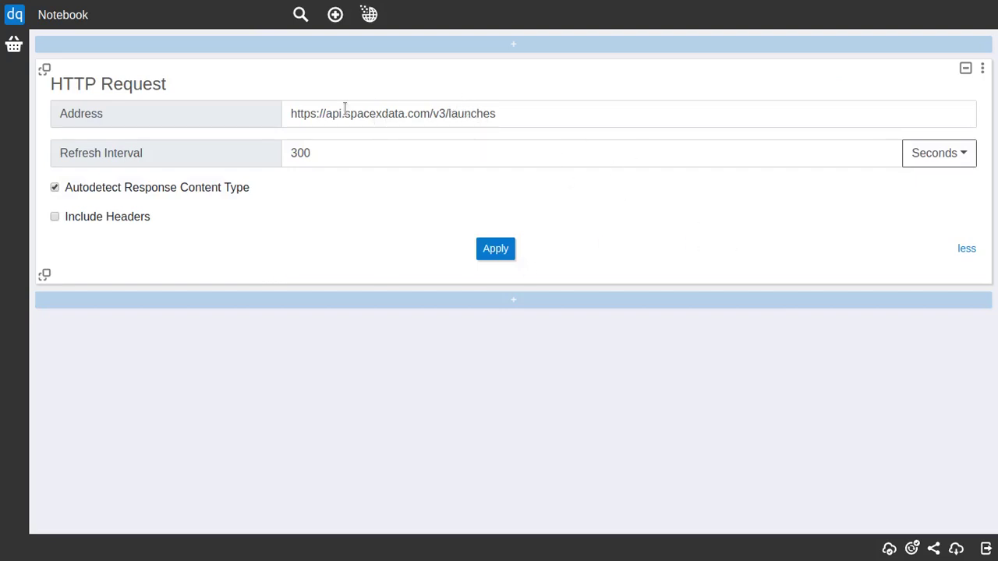
click(496, 248)
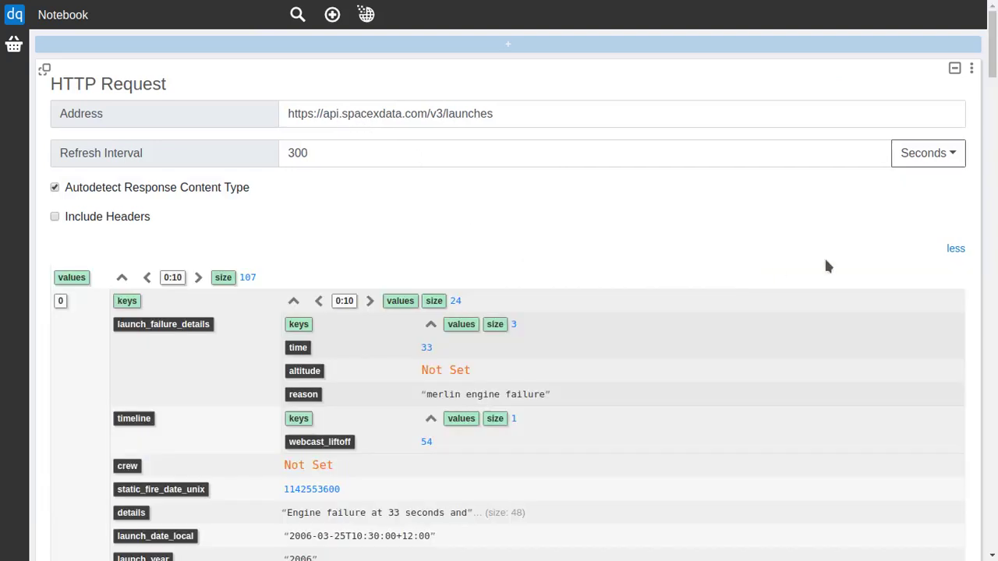
click(949, 249)
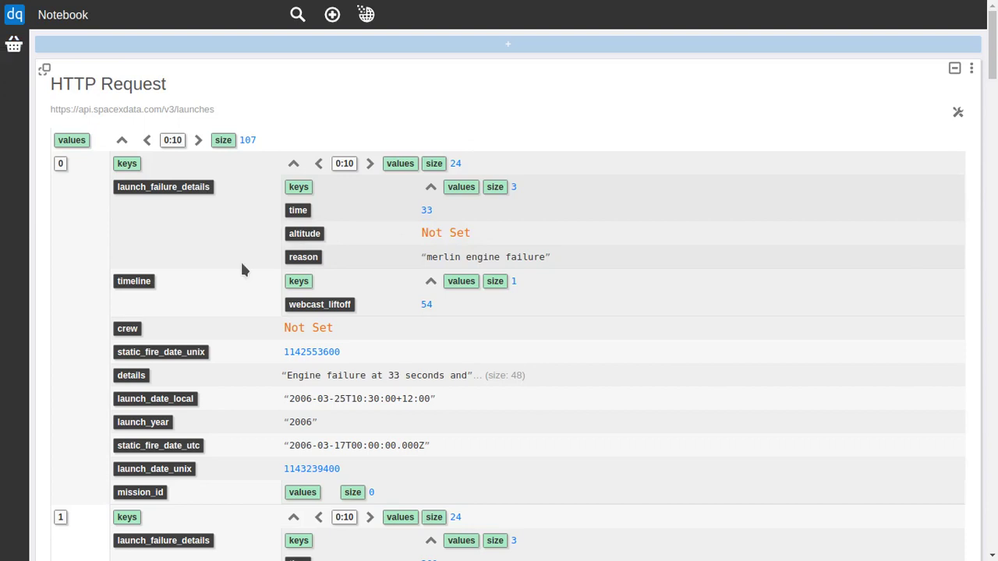
Step: Open the basket and add the launch_year field of launch 0 to it
click(15, 45)
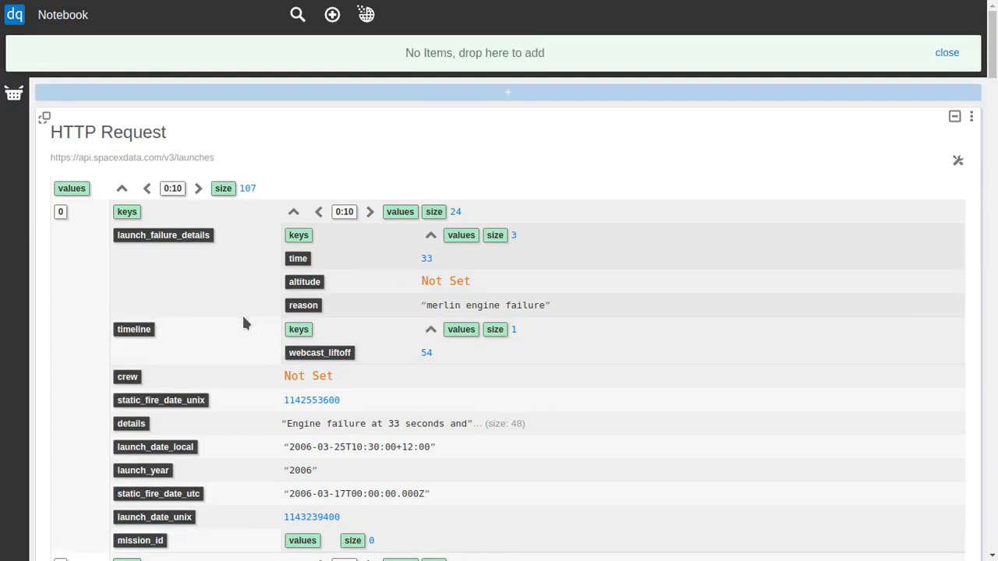
scroll(245, 323, down, 1)
drag(142, 433, 156, 31)
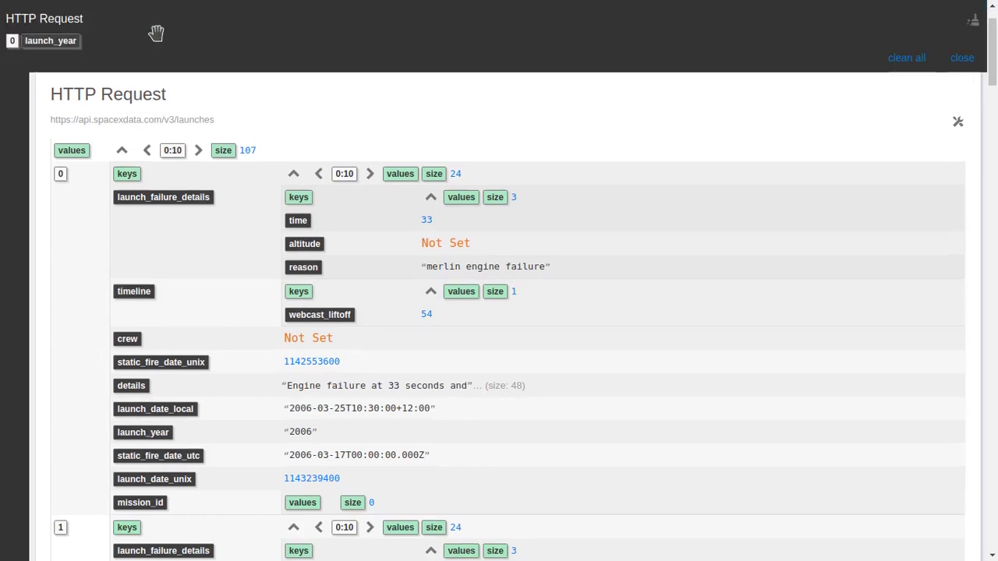
Step: Add the rocket_type field of launch 0's rocket to the basket and collapse the request's output
click(199, 151)
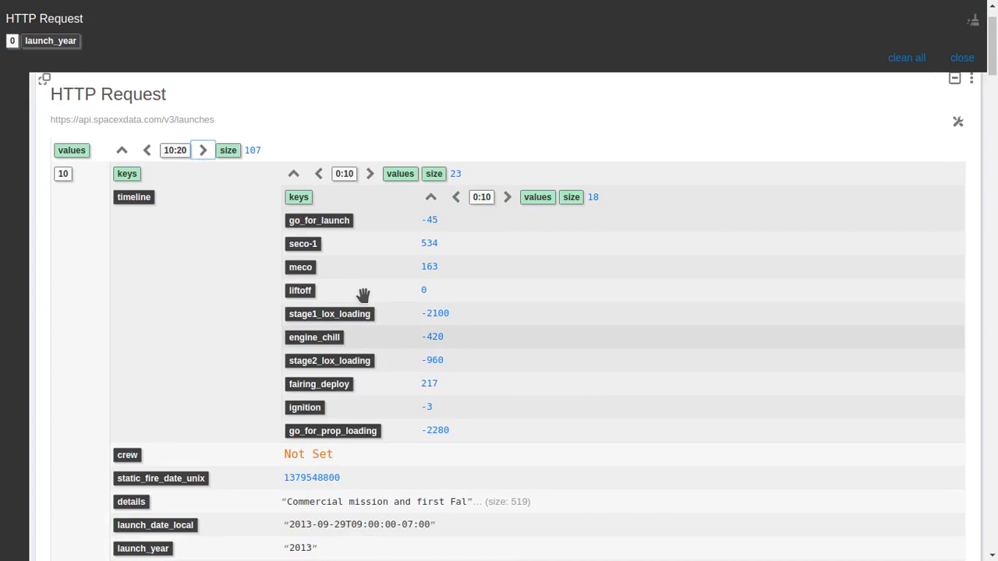
click(147, 149)
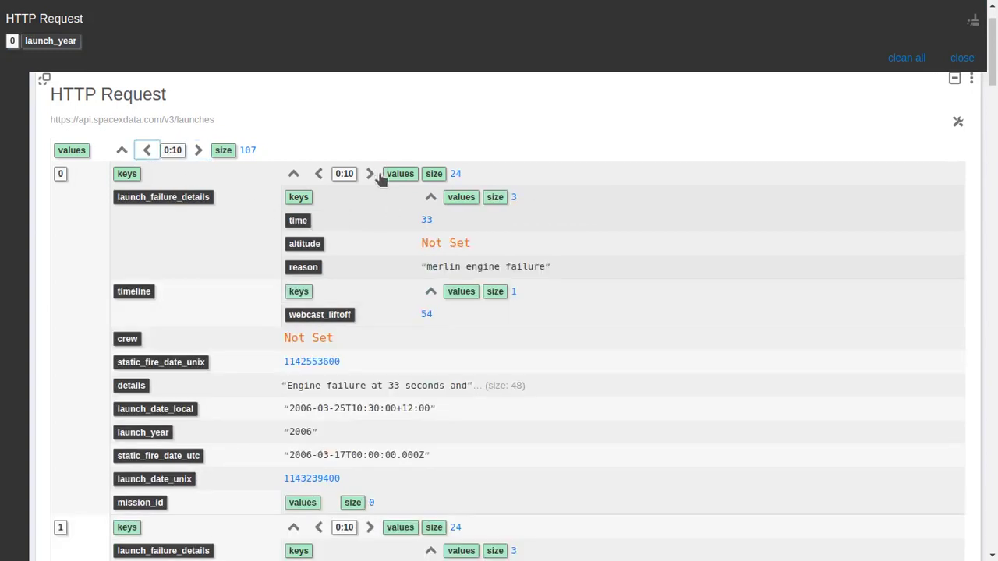
click(373, 173)
drag(312, 382, 133, 161)
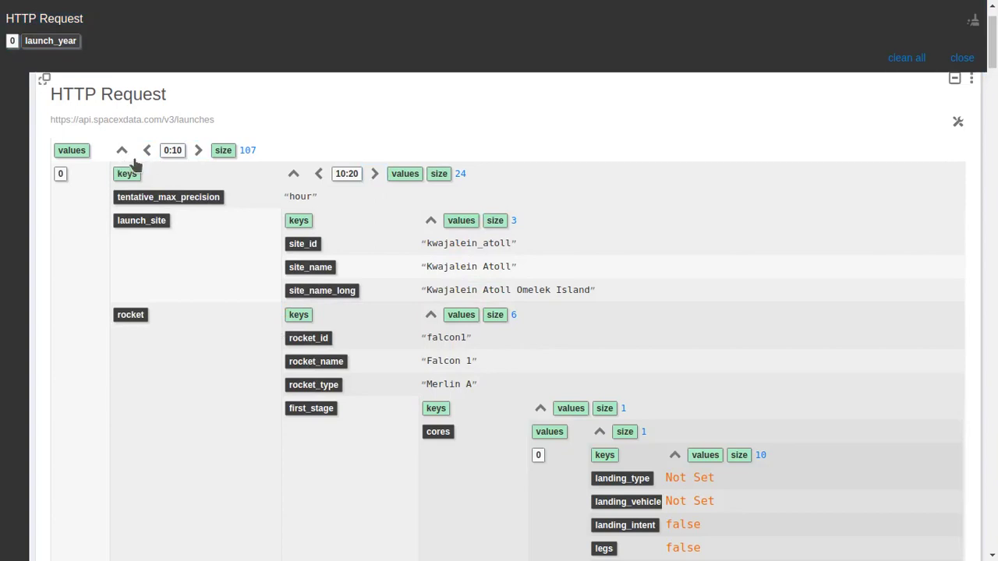
drag(328, 386, 148, 44)
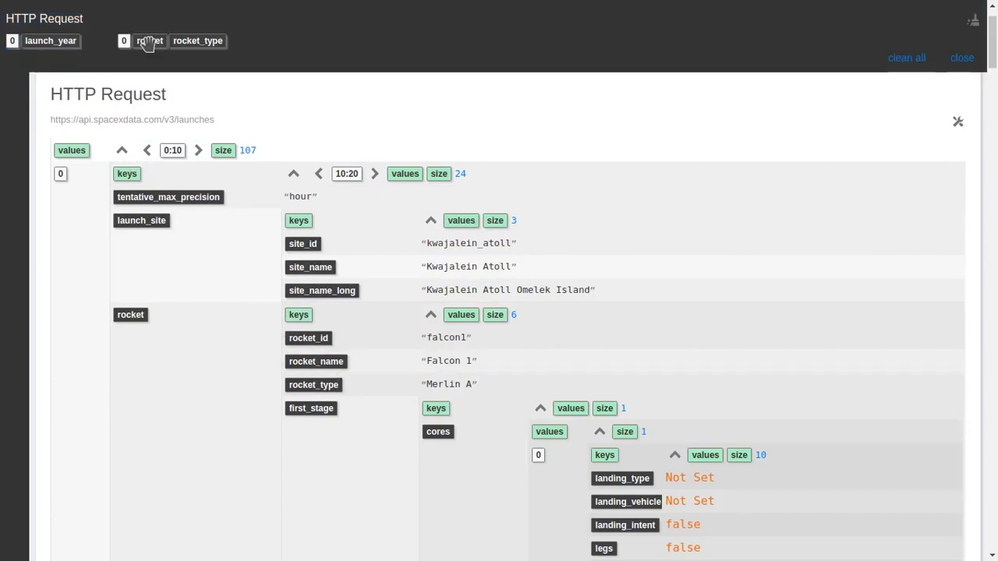
click(119, 151)
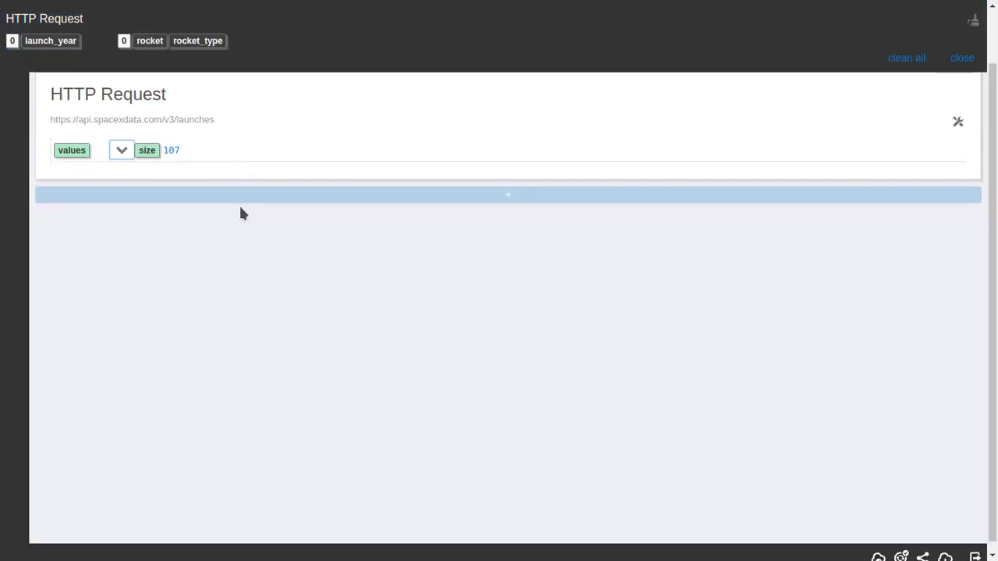
Step: Add an Aggregation cell below the HTTP request that selects the Count of rocket_rocket_type grouped by rocket_rocket_type
click(239, 195)
click(263, 291)
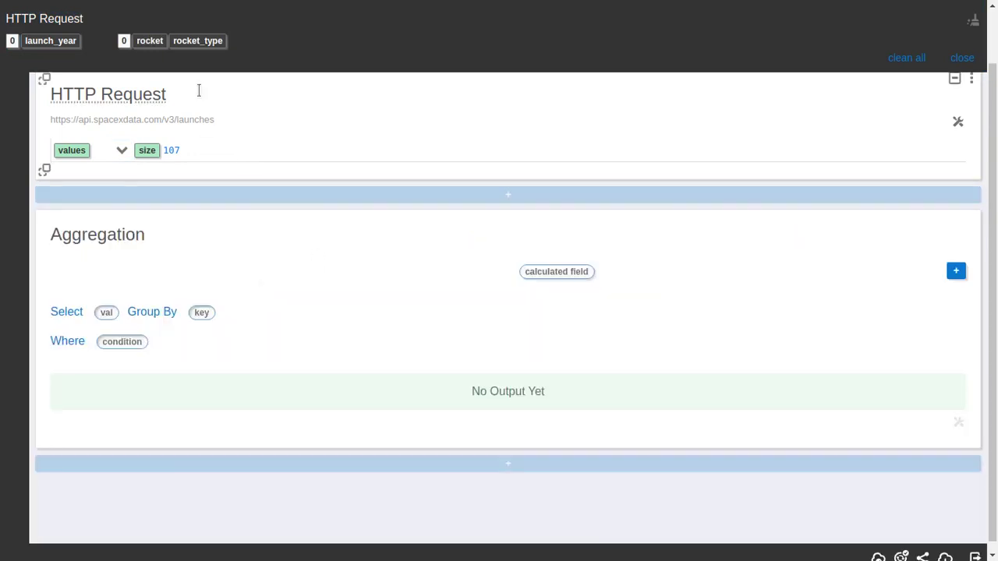
drag(187, 42, 106, 312)
click(136, 326)
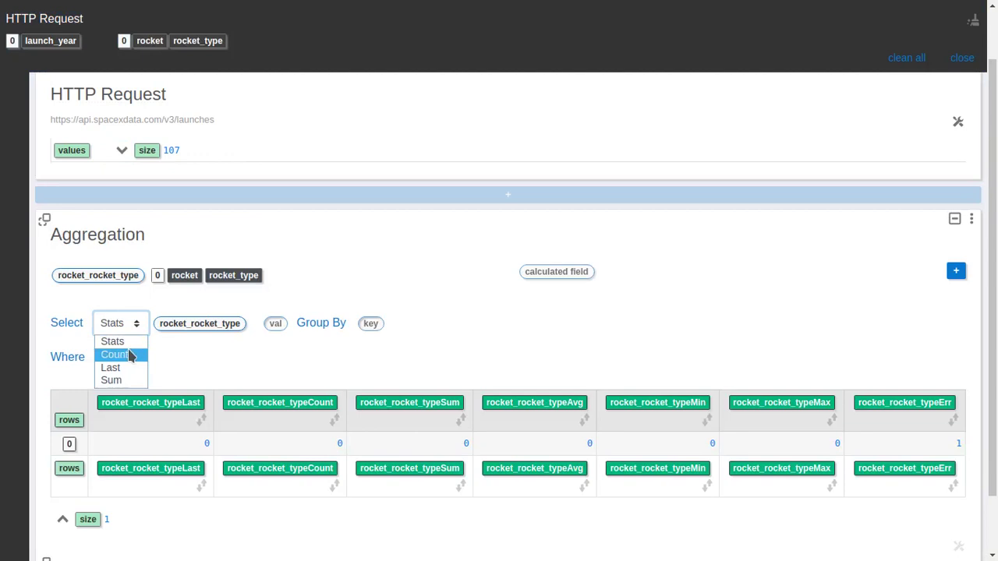
click(131, 355)
drag(203, 329, 374, 323)
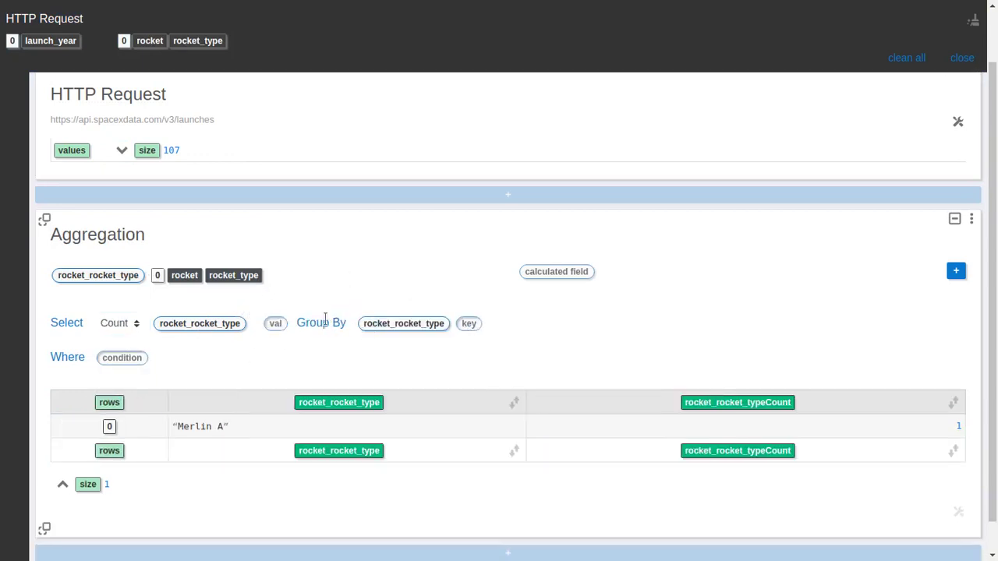
Step: Change the index in the aggregation's rocket_rocket_type path to the 0:∞ range so all launches are included
scroll(258, 346, down, 1)
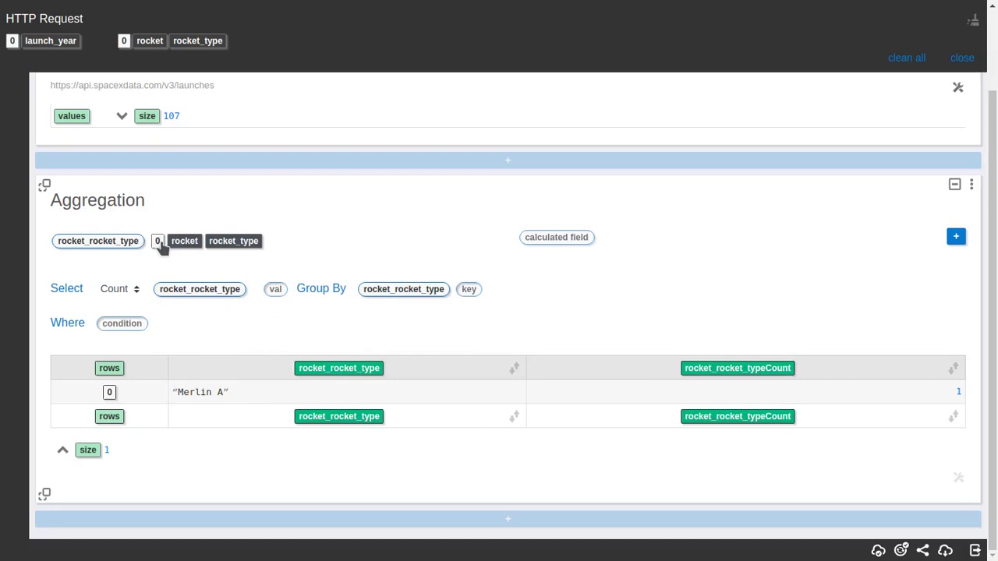
click(157, 243)
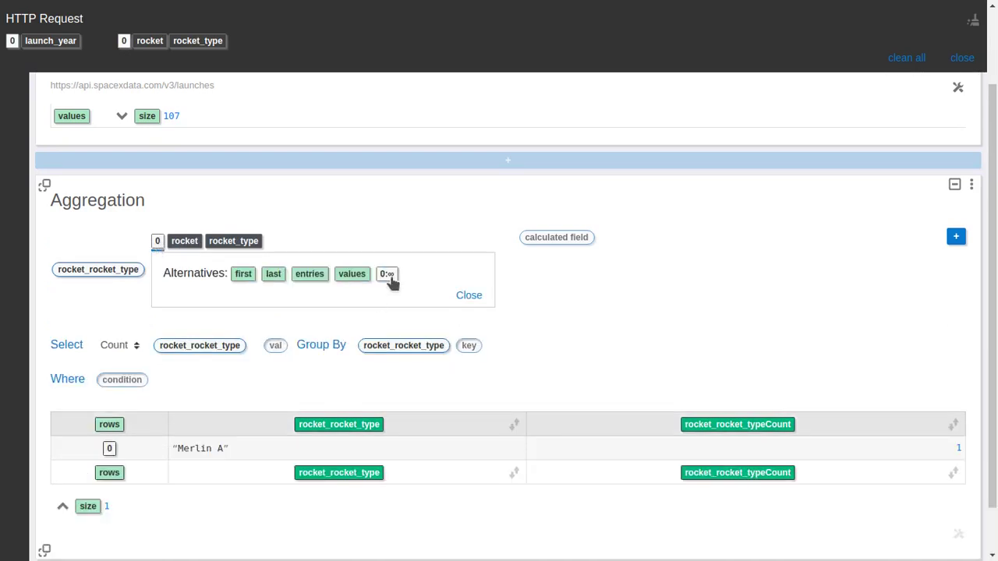
click(387, 275)
click(297, 360)
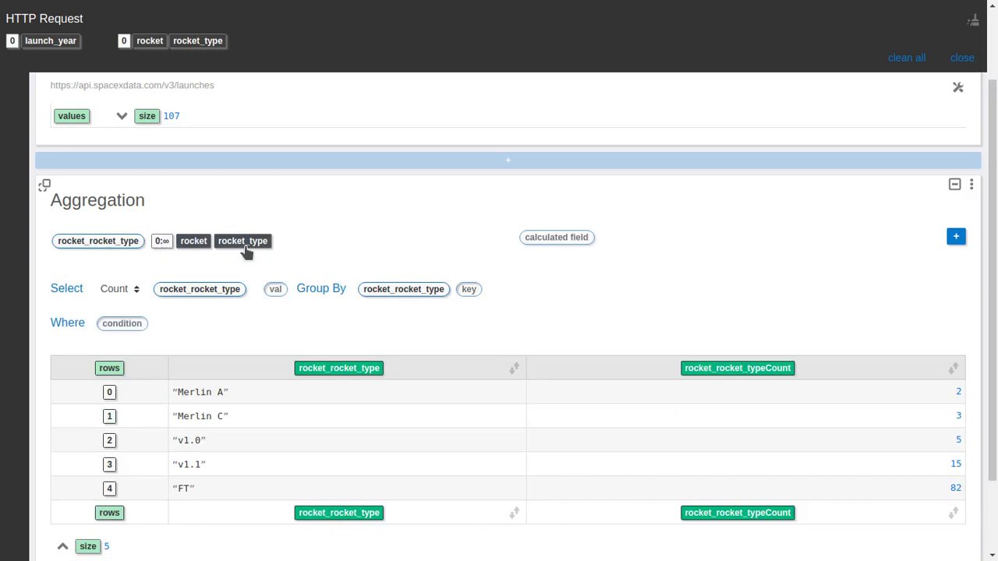
Step: Add a Chart cell below the aggregation that charts rocket_rocket_typeCount by rocket_rocket_type
scroll(397, 219, down, 2)
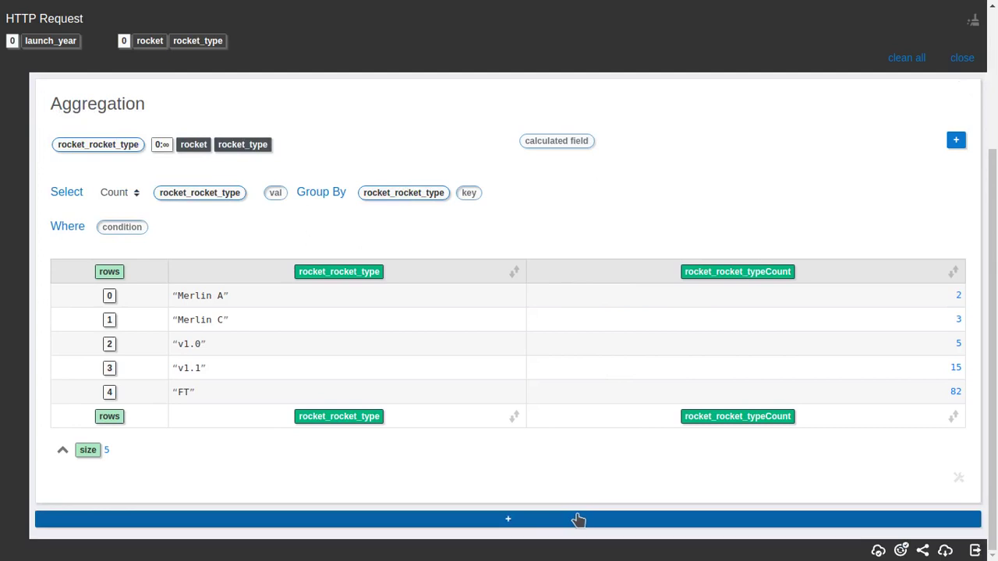
click(576, 519)
click(587, 410)
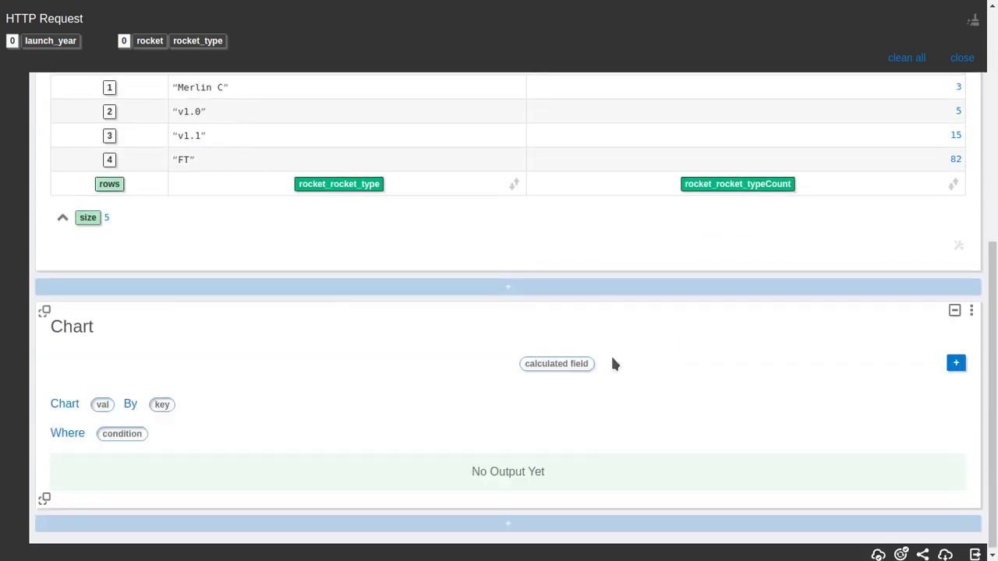
drag(715, 187, 102, 404)
drag(347, 193, 296, 422)
Step: Change the rocket type chart from a table to a Bar chart
scroll(608, 352, down, 3)
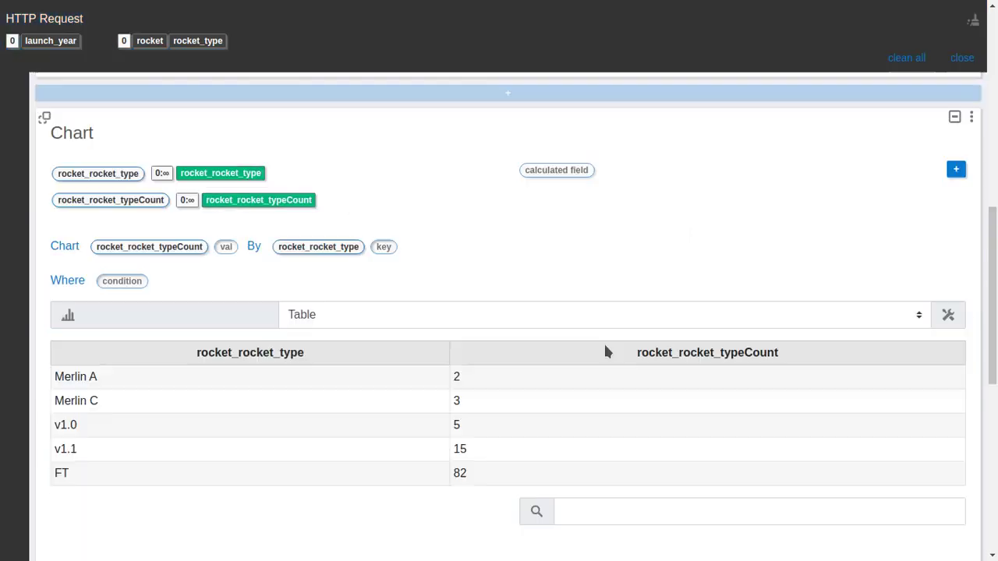
click(504, 325)
click(485, 338)
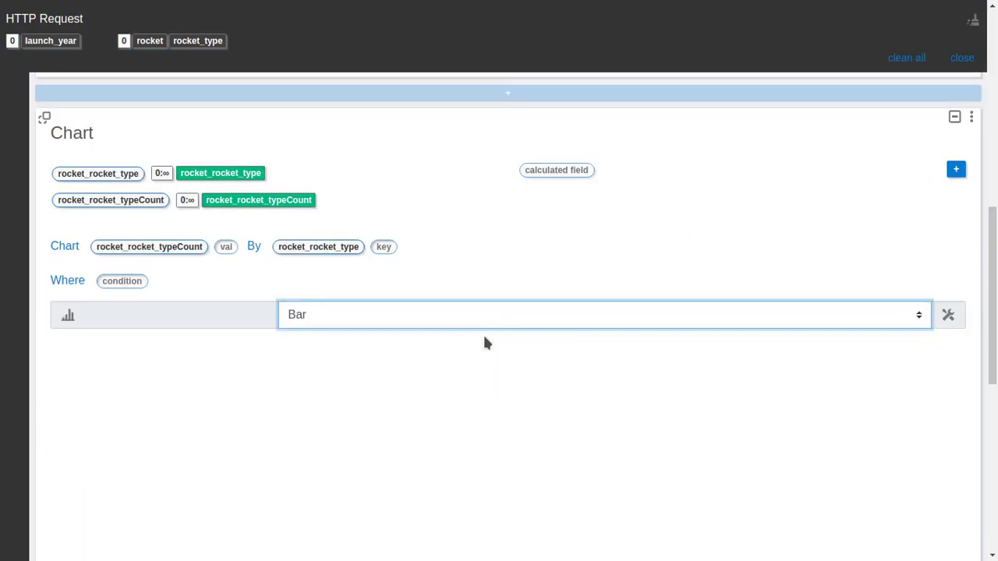
scroll(613, 231, down, 3)
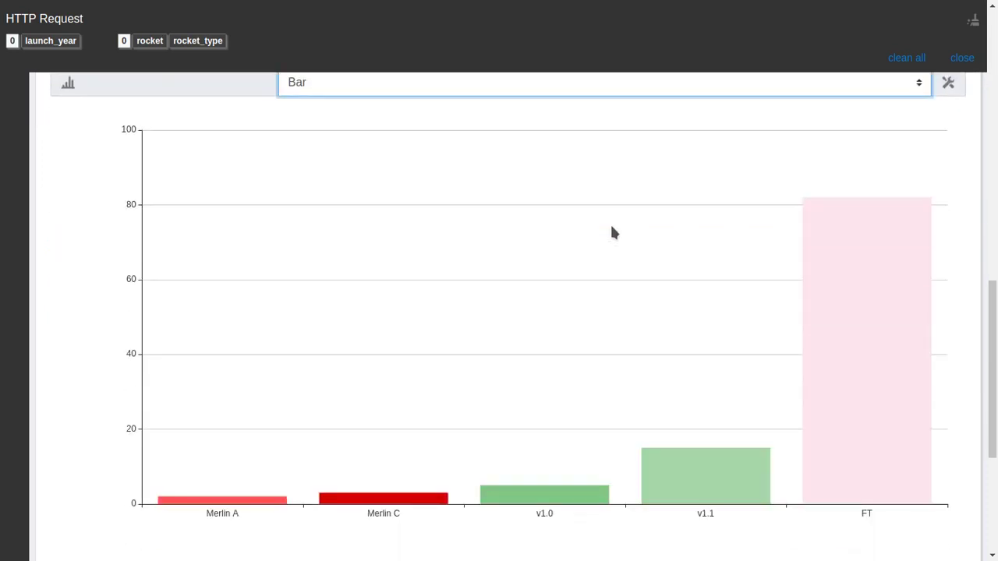
Step: Duplicate the Aggregation cell
scroll(612, 232, up, 10)
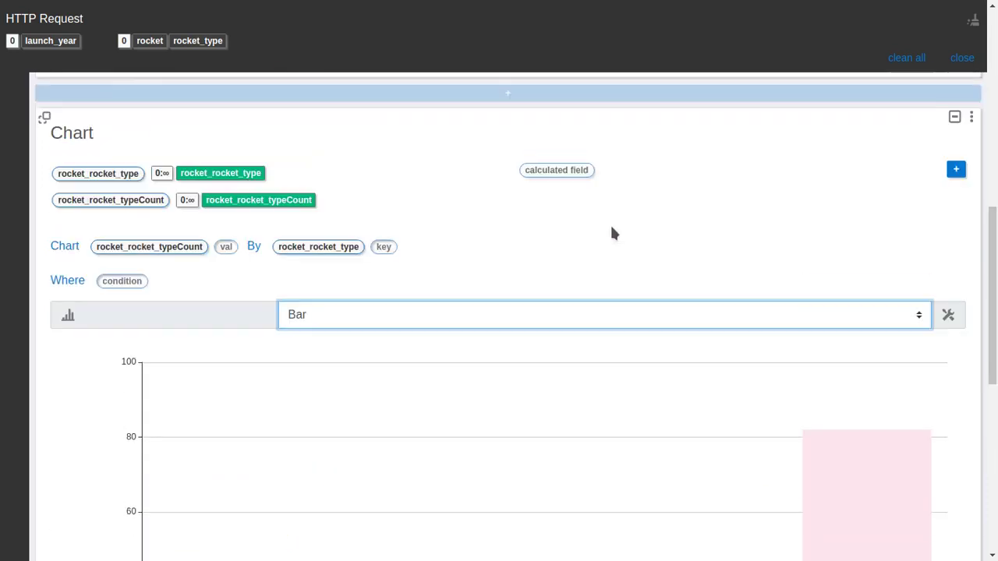
scroll(611, 233, up, 2)
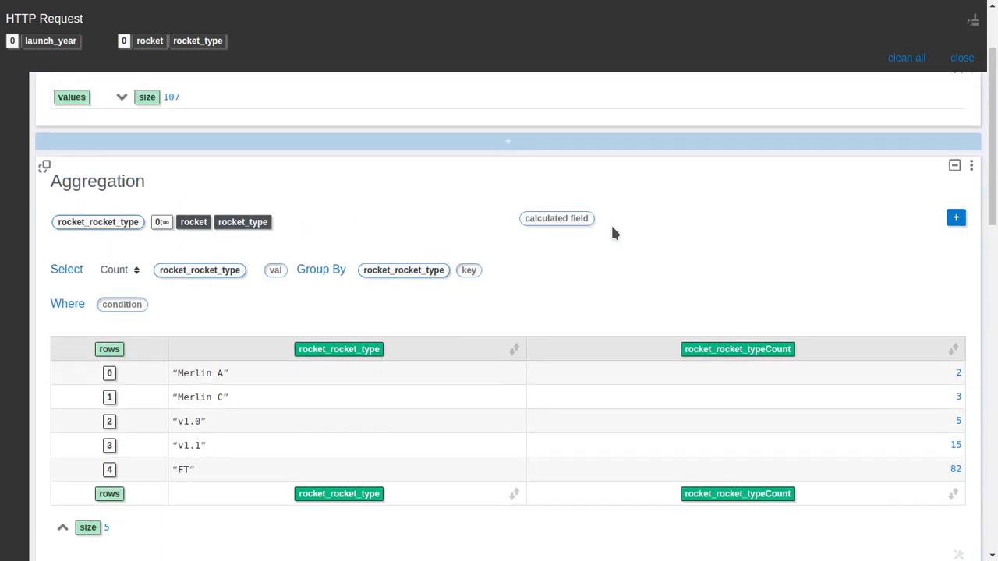
click(970, 166)
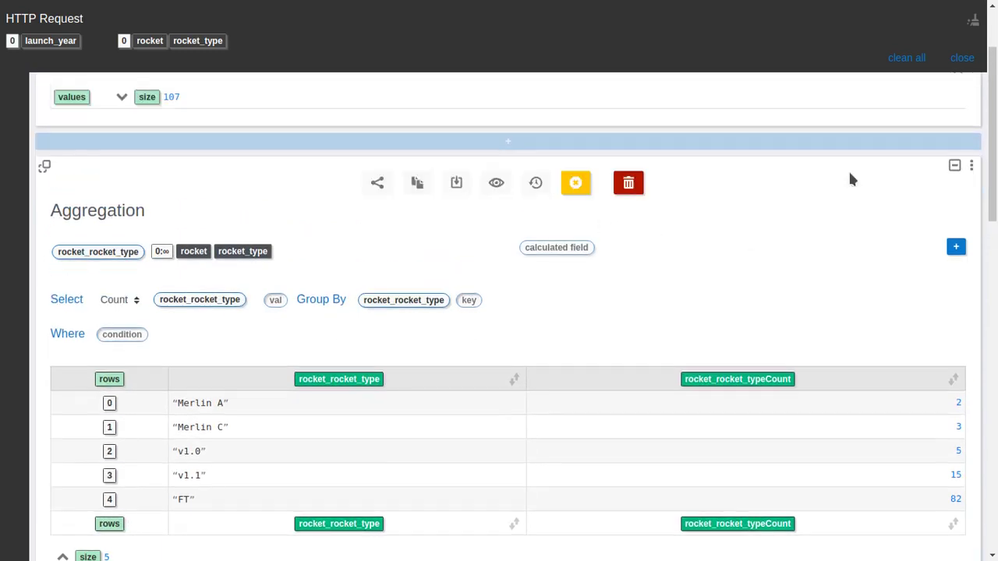
click(419, 184)
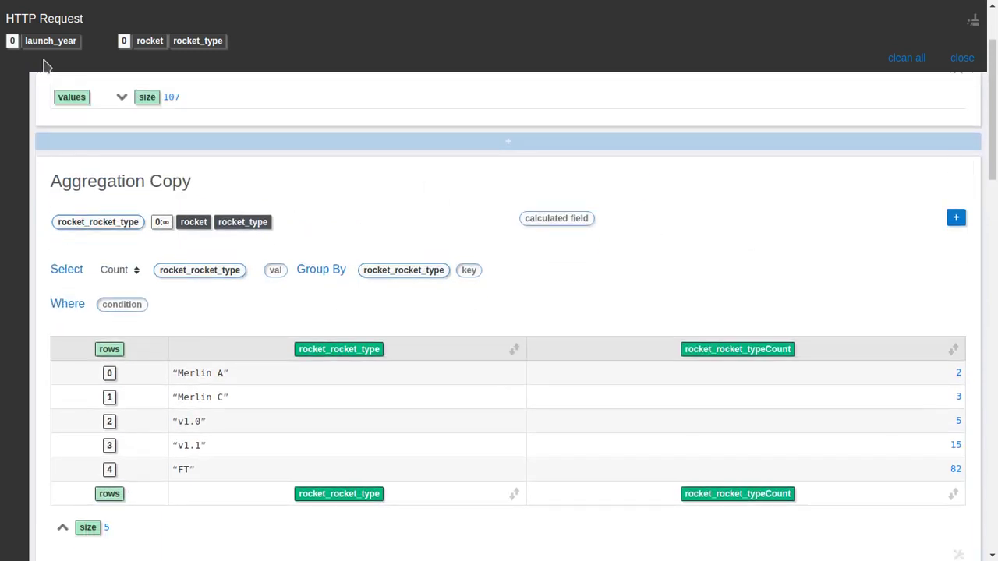
Step: Add launch_year from the basket to the Aggregation Copy's grouping and set its path index to 0:∞
drag(58, 43, 472, 277)
click(173, 226)
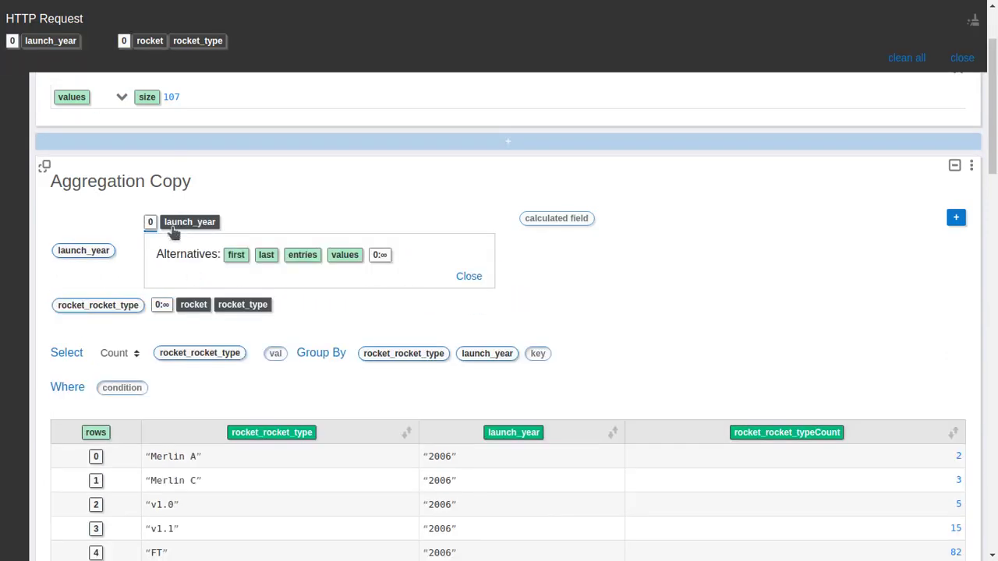
click(378, 256)
click(303, 343)
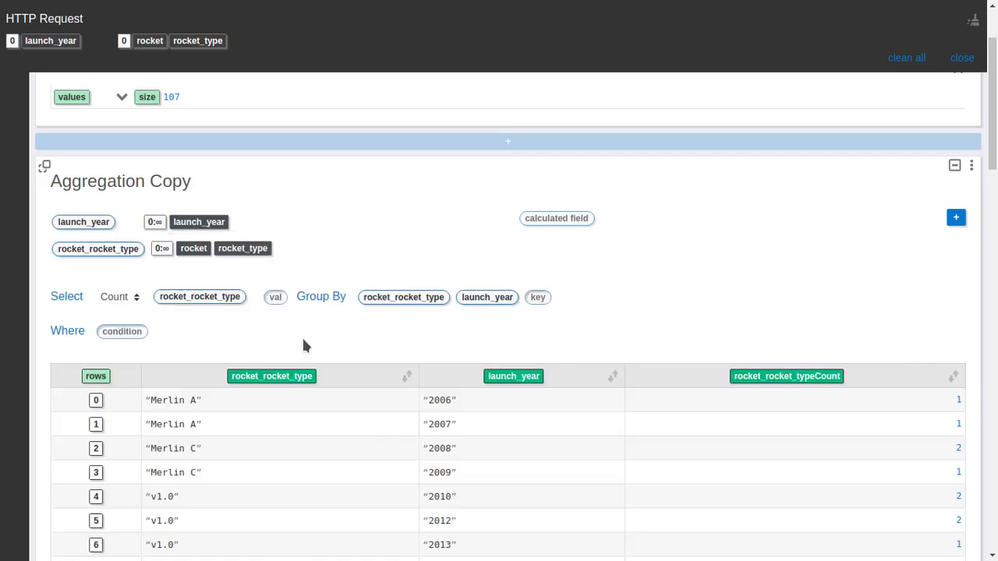
Step: Add a Chart cell below Aggregation Copy that charts rocket_rocket_typeCount by launch_year and rocket_rocket_type
scroll(646, 257, down, 5)
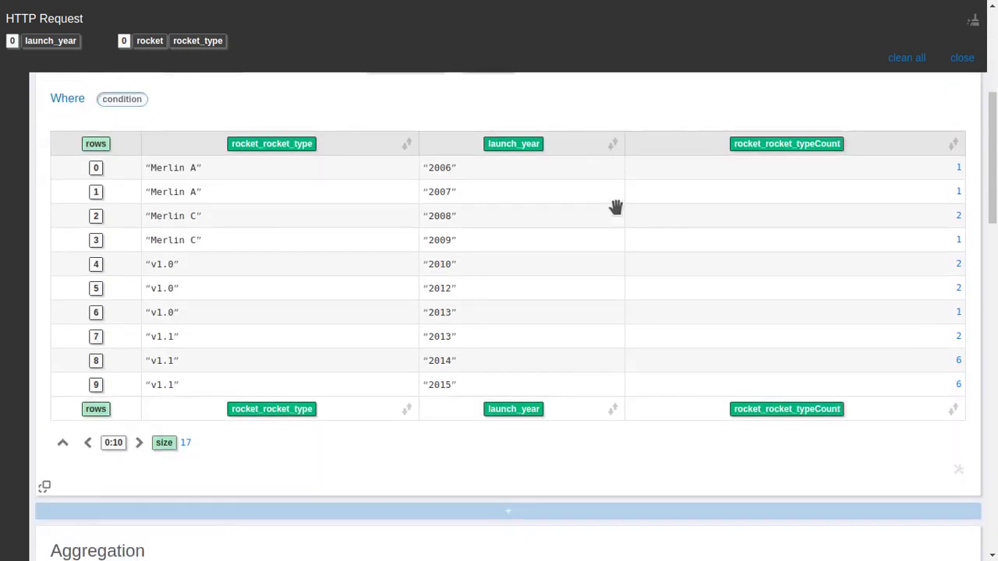
click(544, 356)
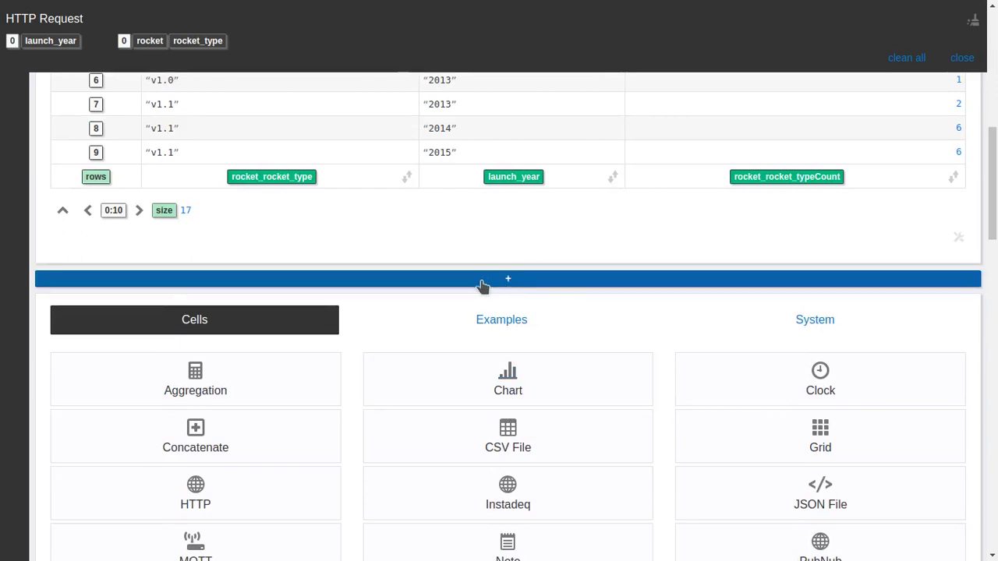
click(424, 368)
drag(775, 176, 103, 396)
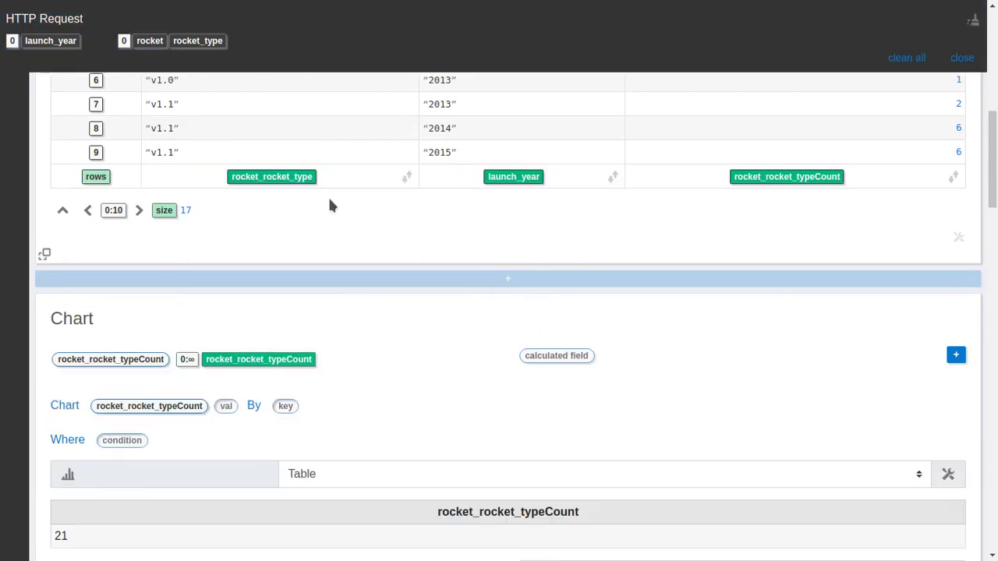
drag(514, 176, 286, 405)
drag(292, 176, 356, 439)
scroll(569, 344, down, 3)
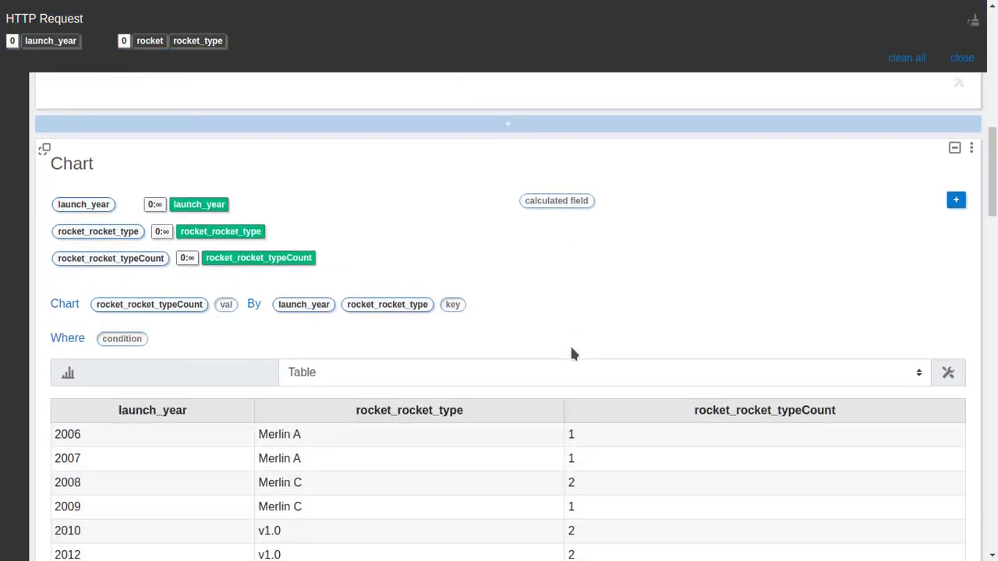
Step: Change the new launch year and rocket type chart to the Stacked type
click(584, 290)
click(530, 336)
scroll(577, 226, down, 5)
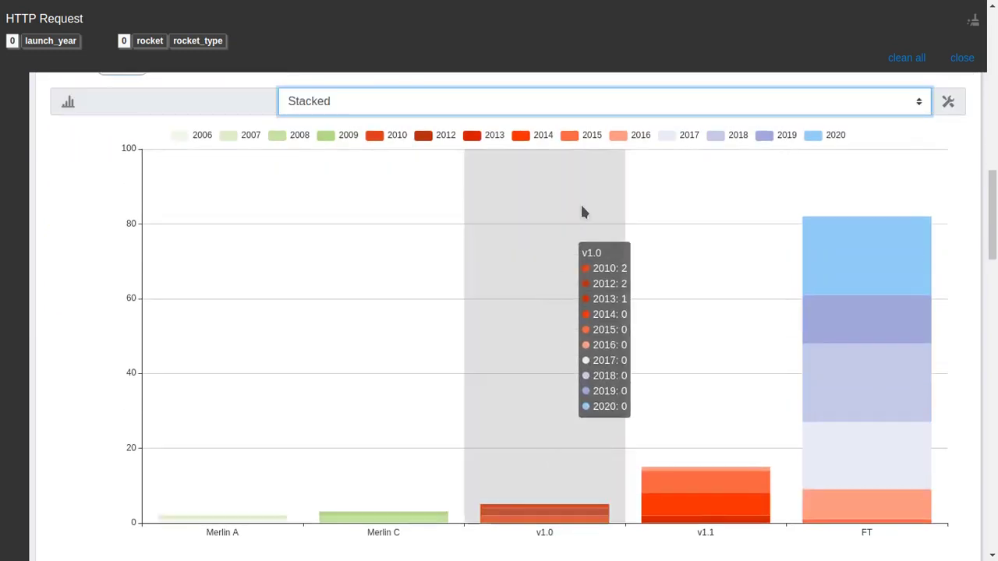
Step: In the stacked chart's settings, swap the roles so Category is rocket_rocket_type and Sub Category is launch_year
click(948, 102)
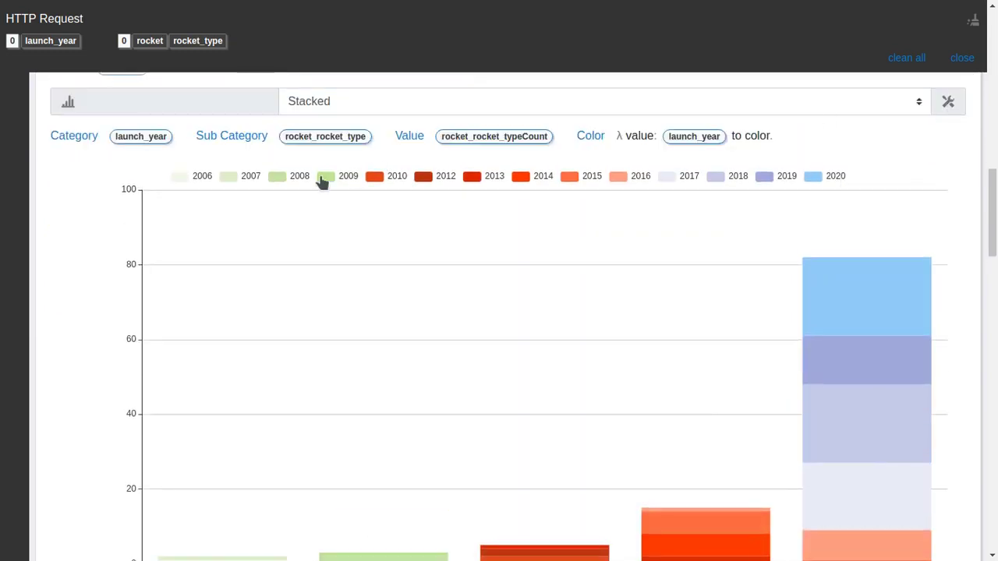
scroll(128, 265, up, 3)
drag(134, 259, 314, 263)
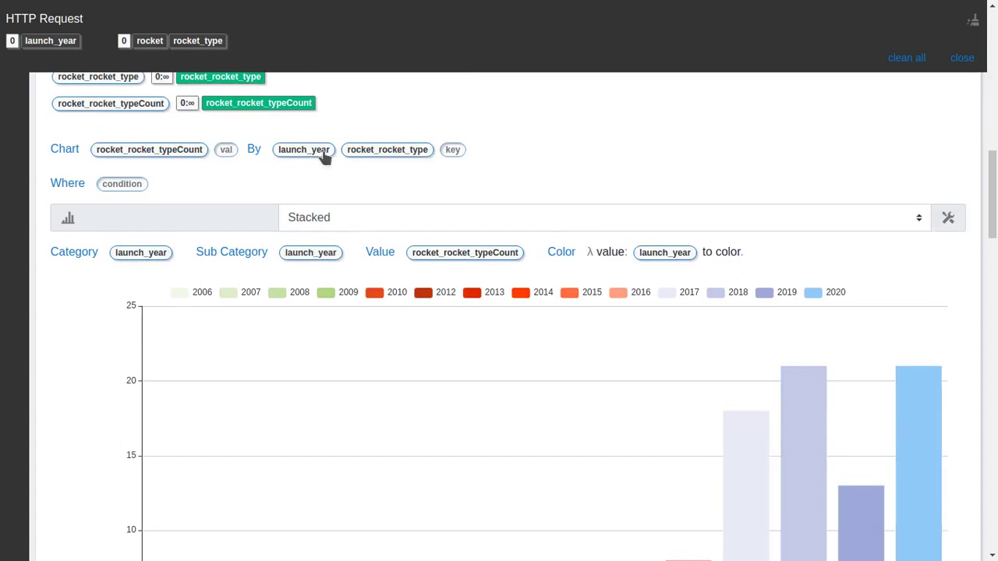
drag(357, 158, 142, 263)
scroll(85, 297, down, 3)
mouse_move(161, 477)
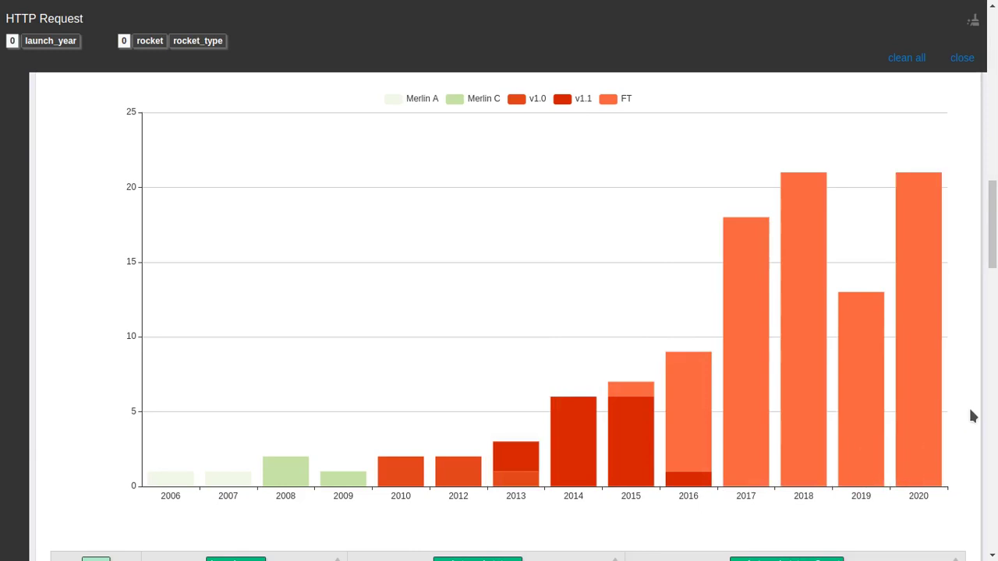
scroll(970, 416, up, 5)
scroll(971, 416, up, 1)
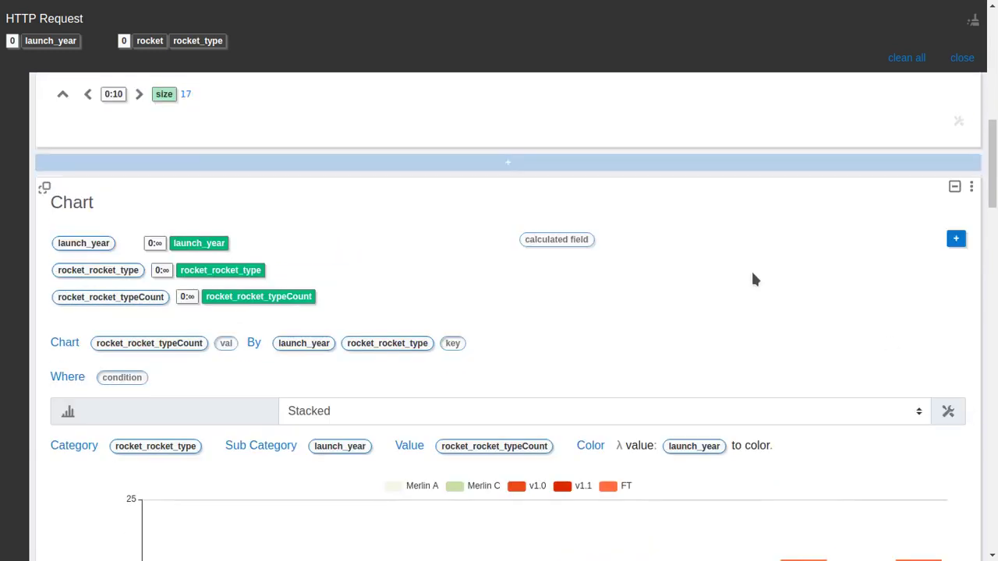
Step: Share the stacked launch chart publicly under the name chart
scroll(754, 279, down, 3)
scroll(624, 261, down, 4)
scroll(622, 259, up, 5)
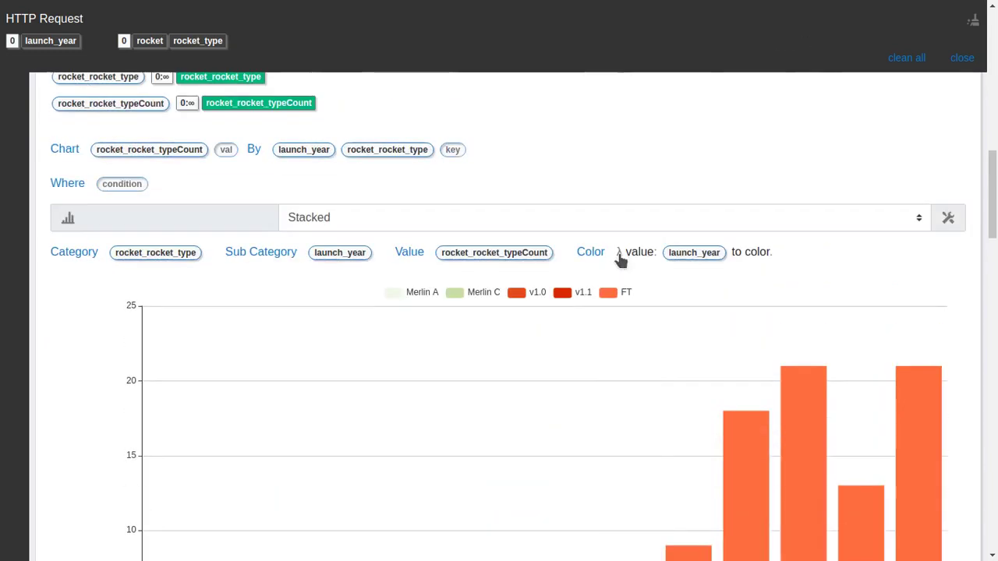
scroll(545, 264, up, 7)
scroll(532, 260, down, 5)
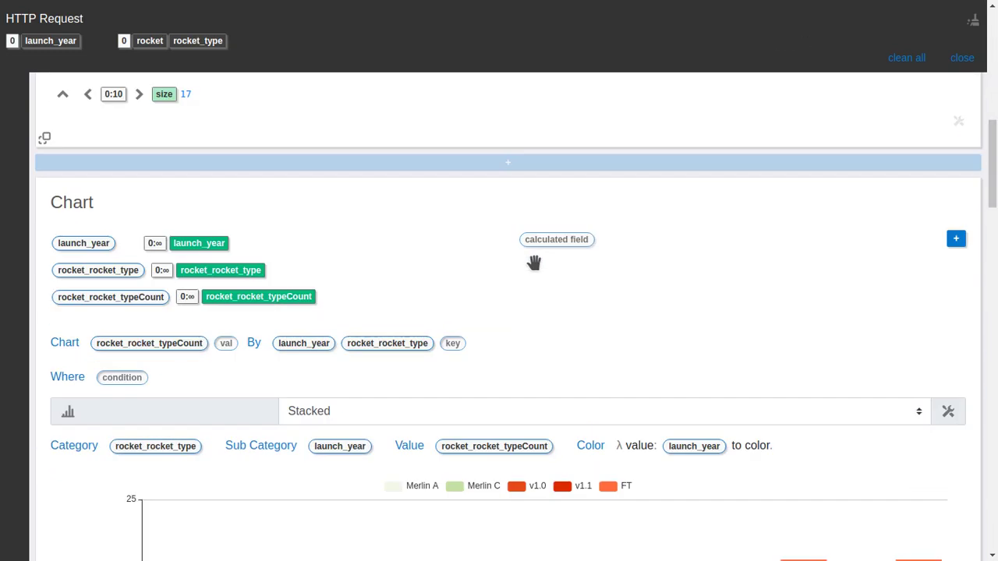
scroll(936, 207, down, 2)
scroll(953, 180, up, 1)
mouse_move(919, 161)
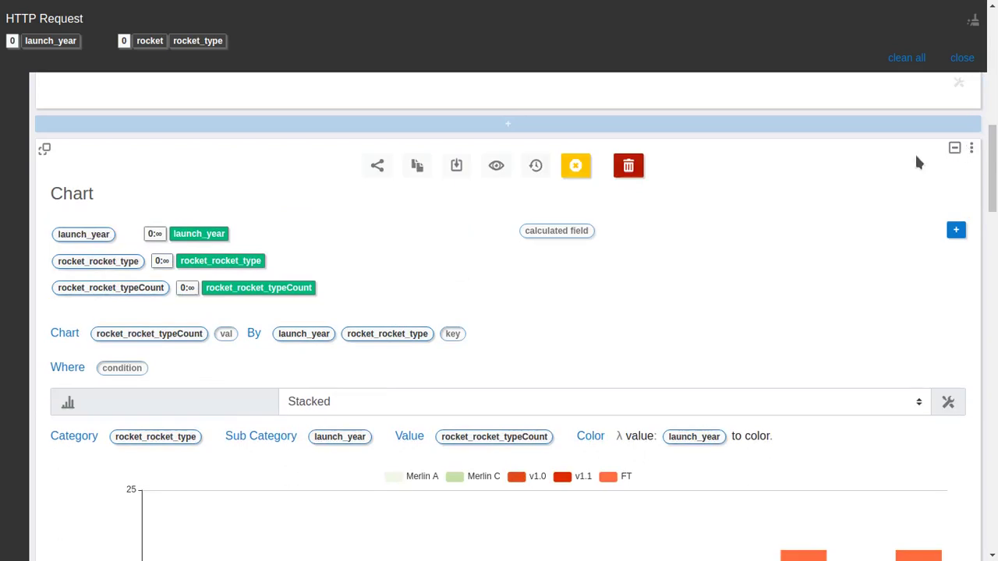
click(379, 166)
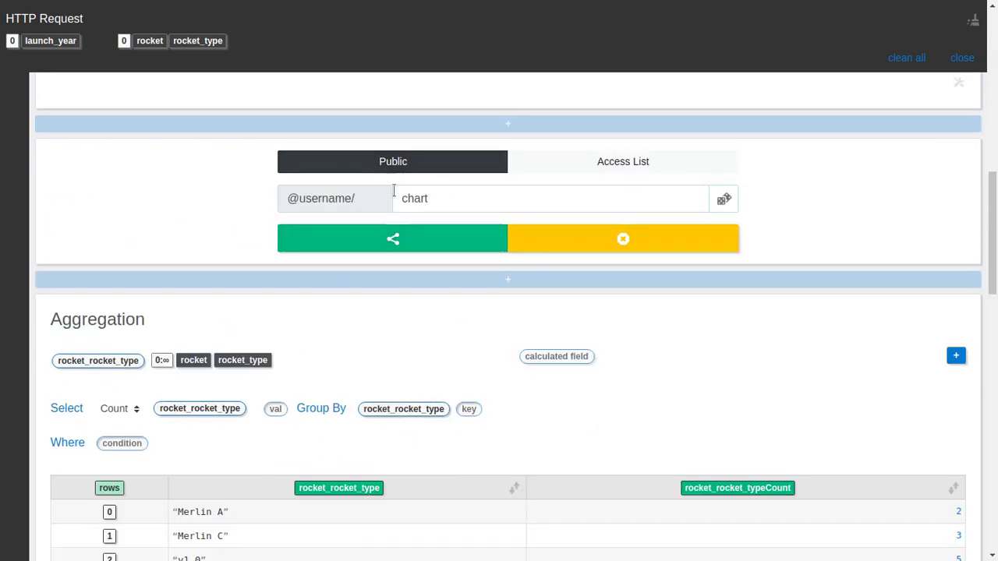
click(401, 238)
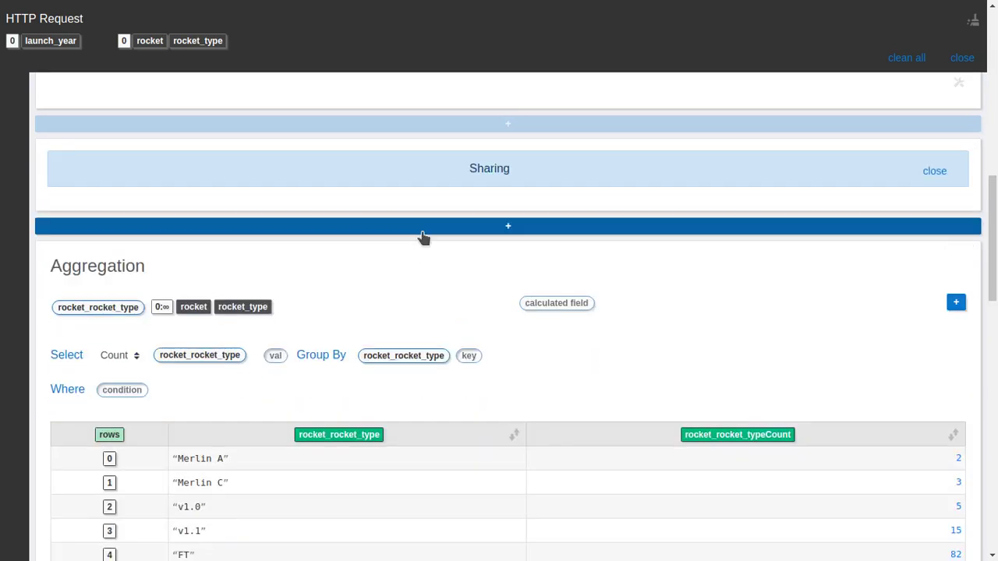
Step: View the shared stacked chart's page, return to the notebook and dismiss the share notice
click(455, 170)
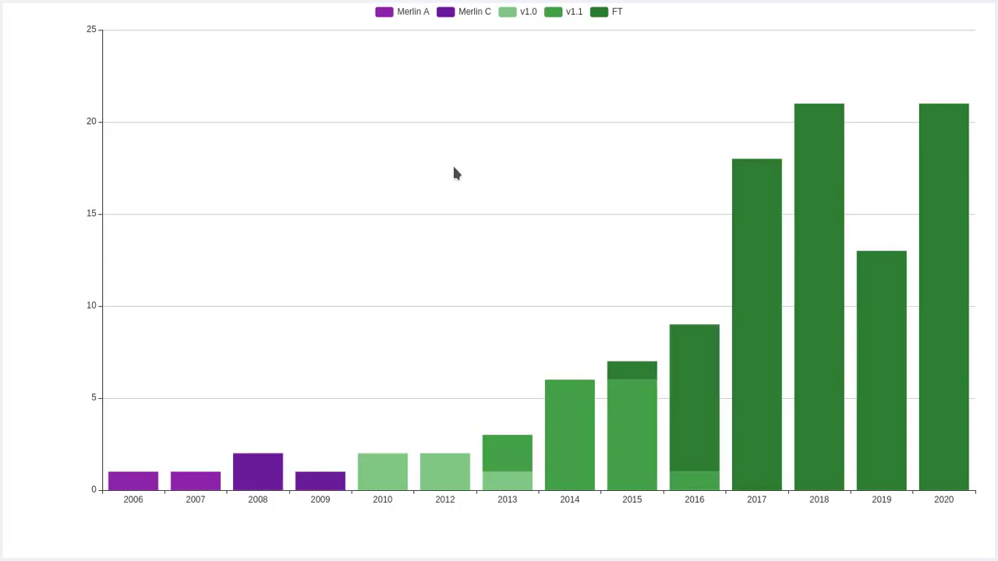
key(ctrl+w)
click(935, 170)
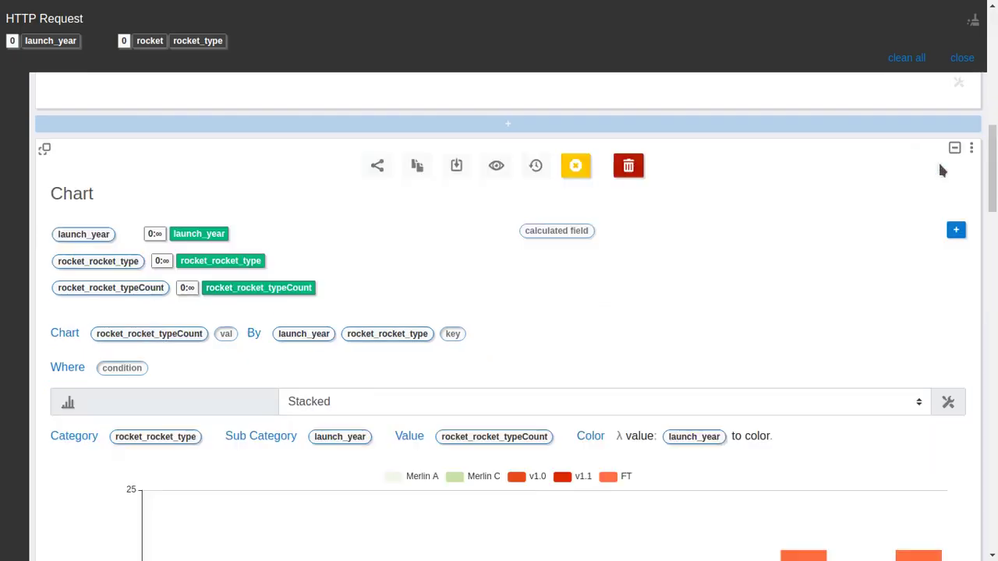
Step: Empty and close the basket, and share the whole notebook publicly under the name notebook
click(918, 61)
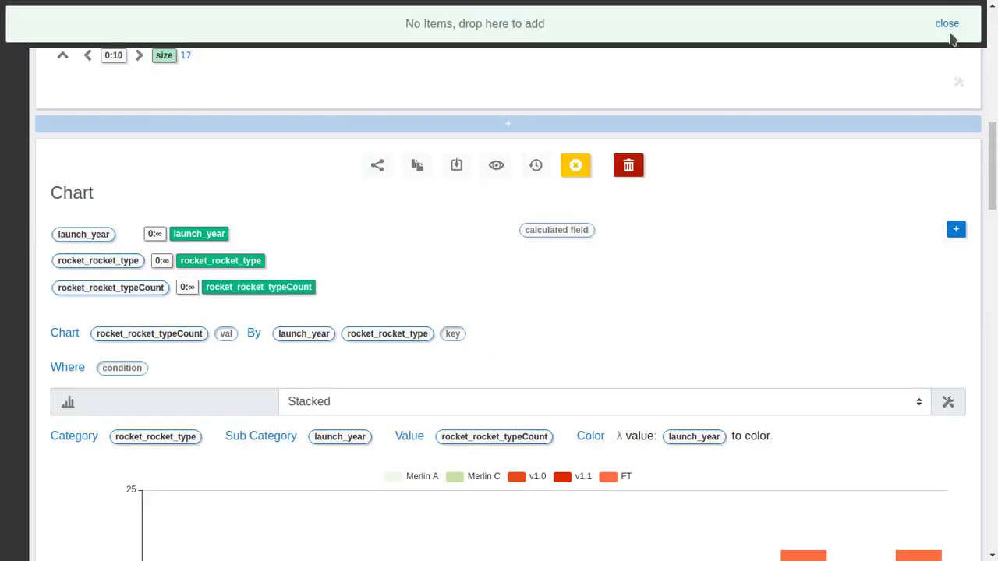
click(947, 24)
scroll(949, 390, down, 8)
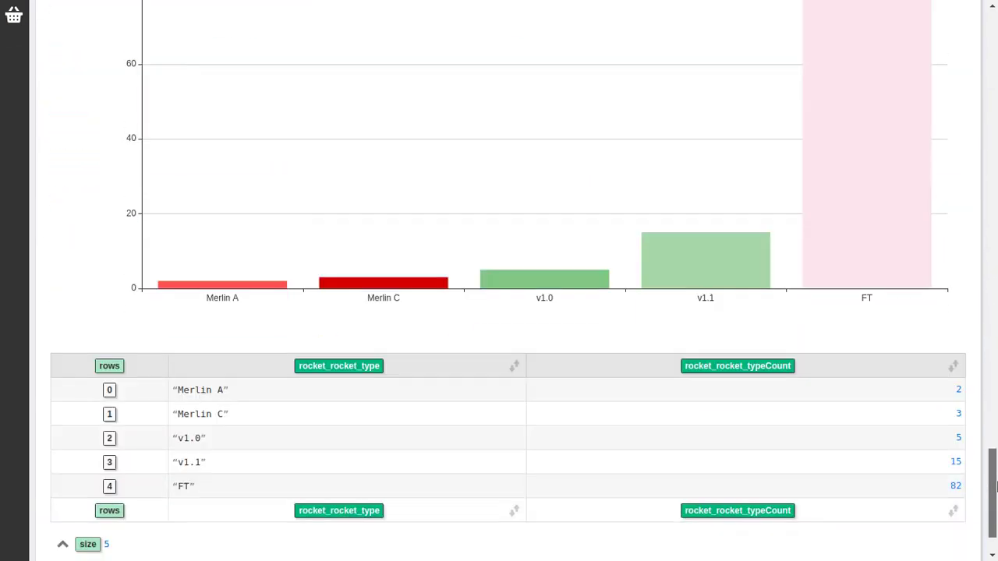
click(924, 551)
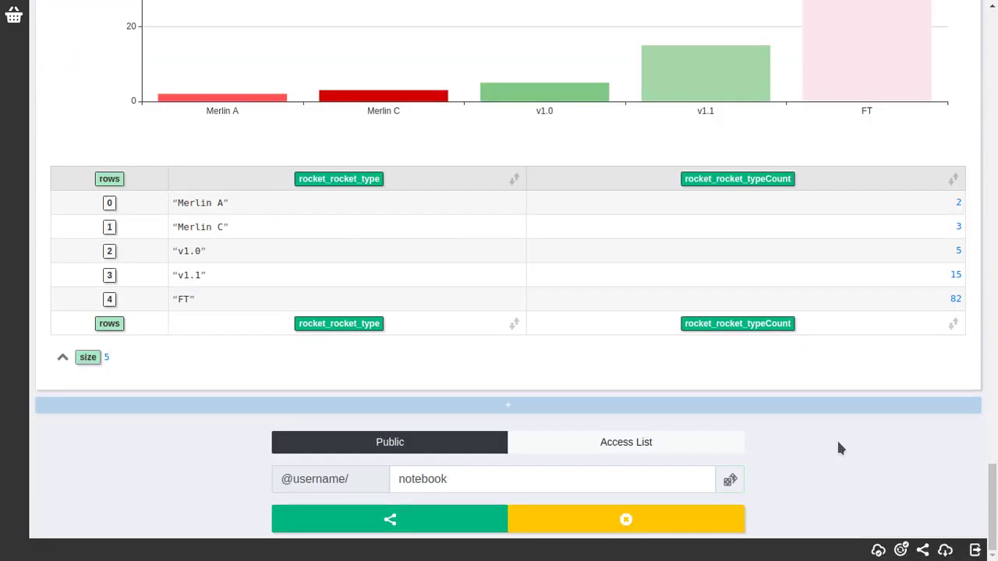
click(557, 525)
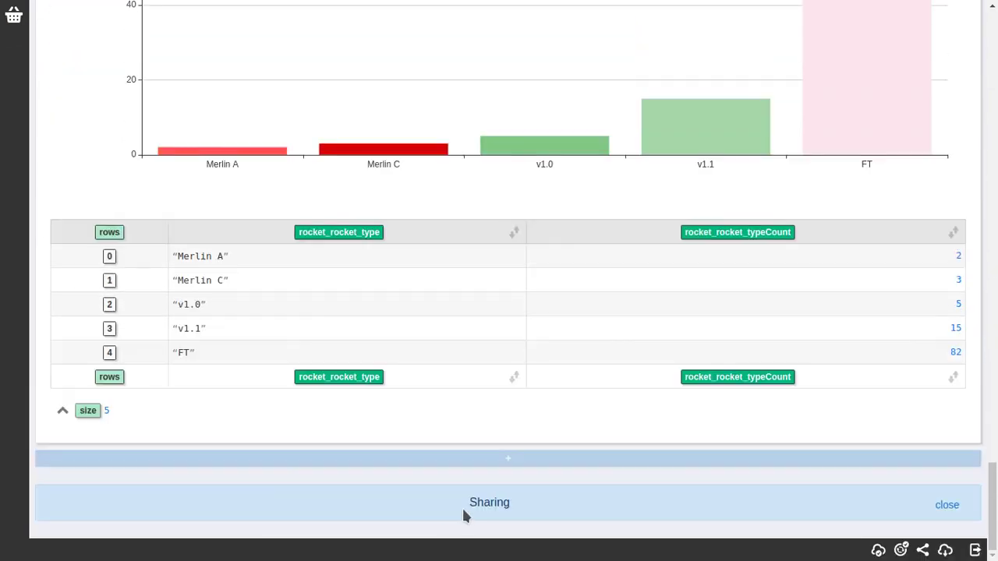
Step: Review the shared notebook's page with its HTTP Request values collapsed, and return to the notebook editor
click(462, 506)
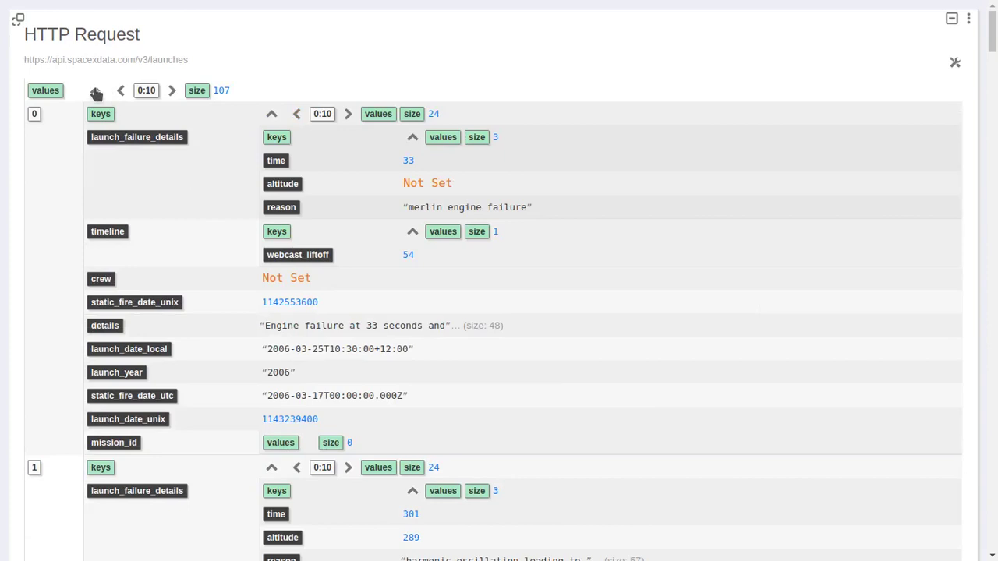
click(95, 92)
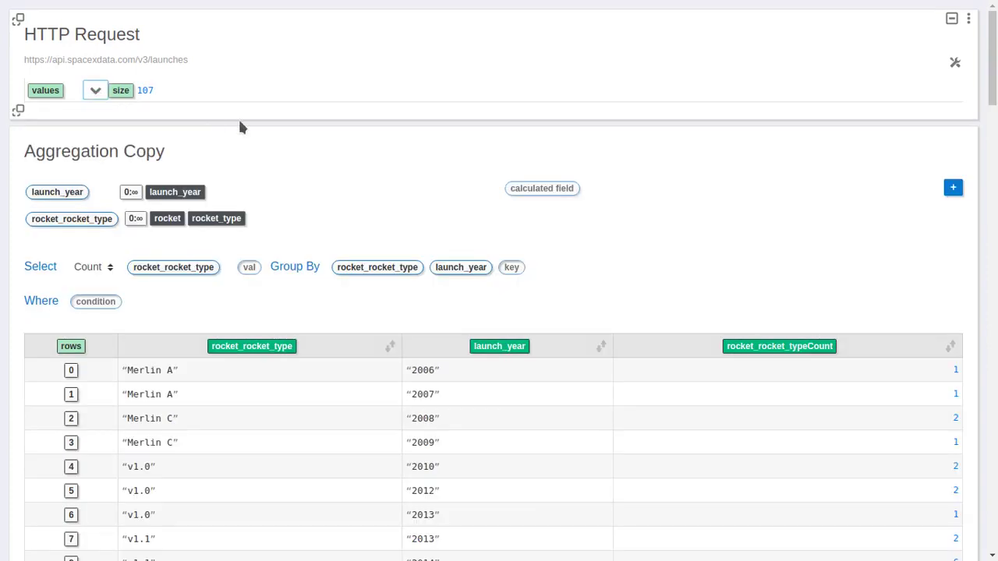
scroll(468, 234, down, 5)
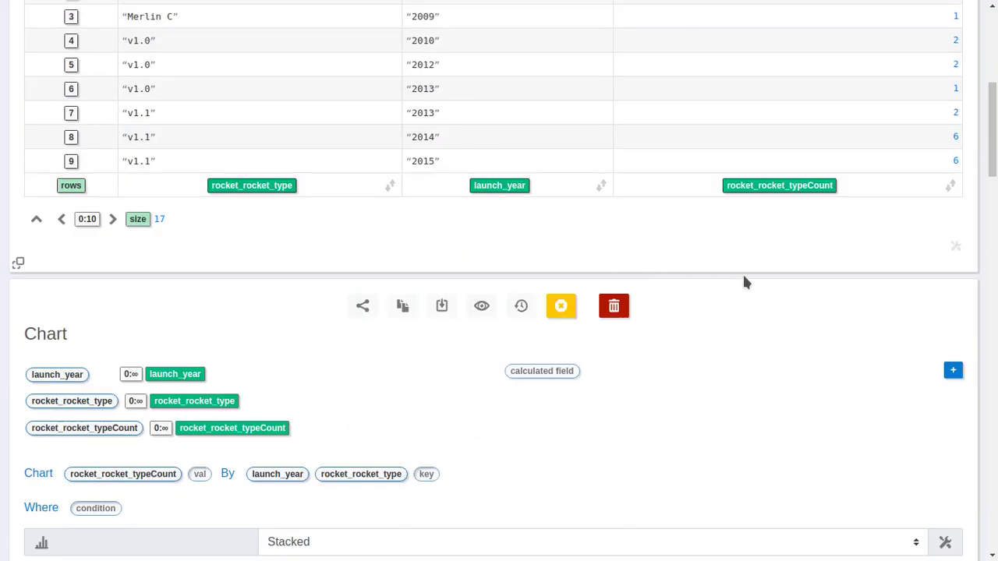
scroll(742, 272, down, 3)
scroll(770, 283, up, 1)
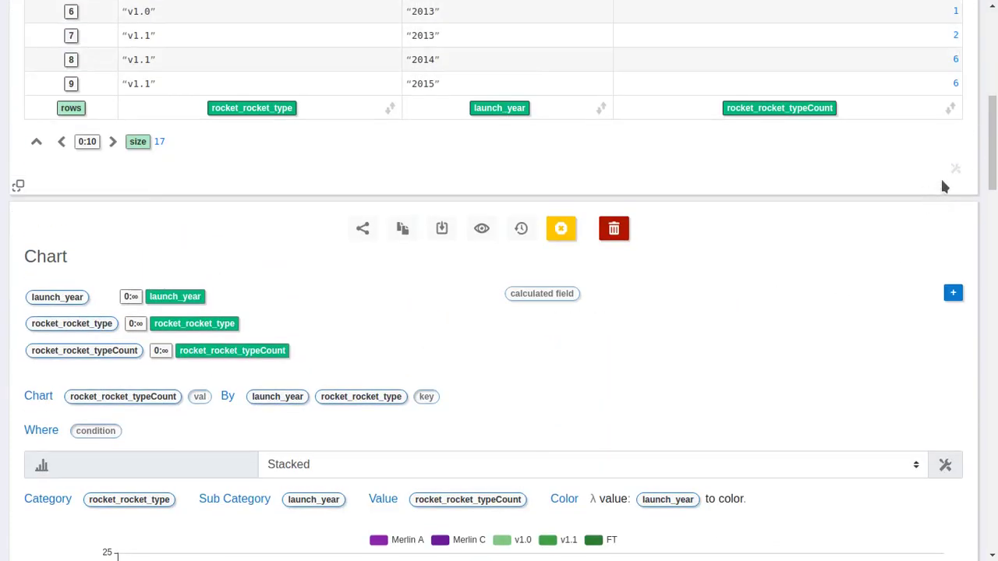
key(ctrl+Page_Up)
key(ctrl+Page_Up)
key(ctrl+Page_Down)
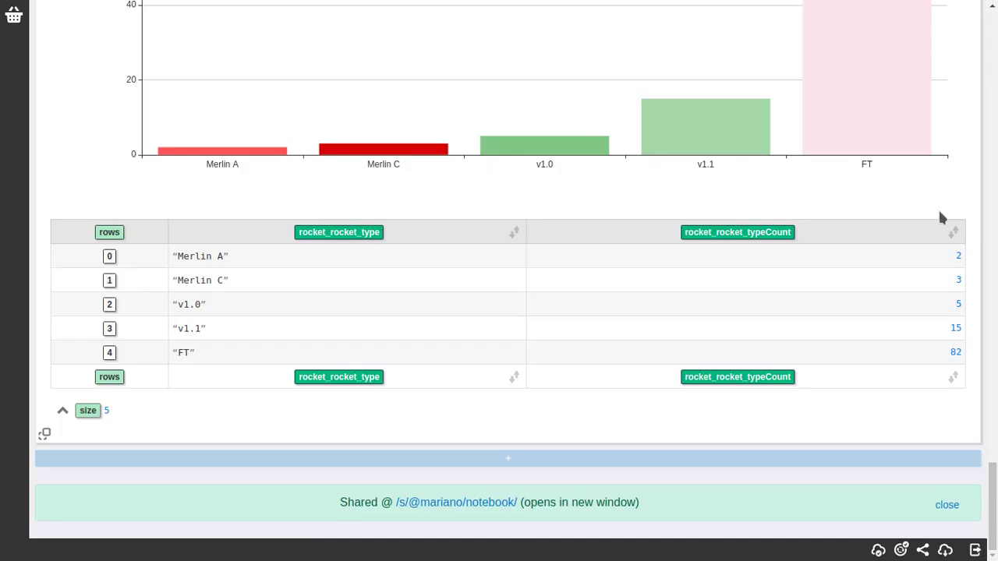
Step: Dismiss the notebook's share notice and add a Grid cell at the end of the notebook
click(946, 504)
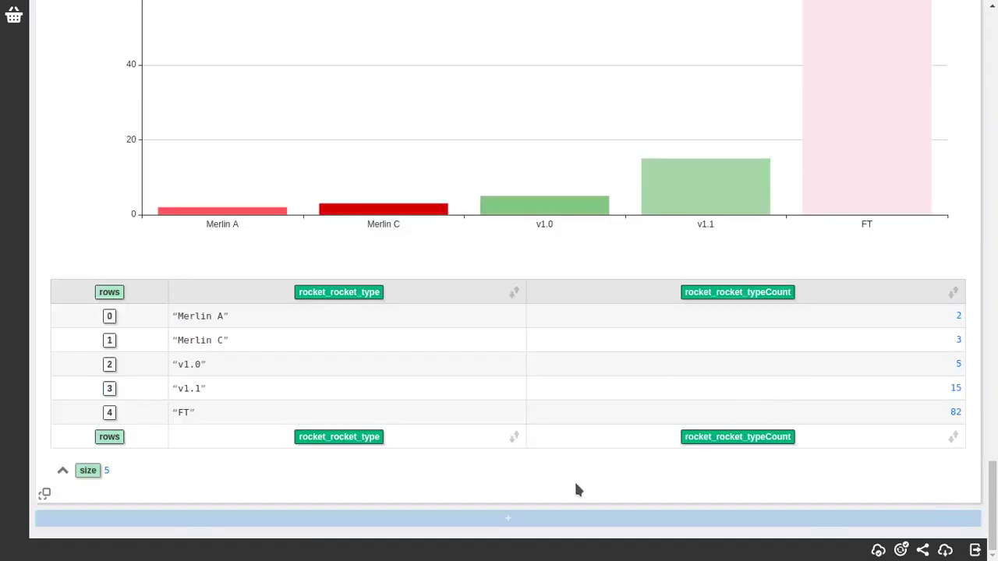
click(575, 518)
click(752, 308)
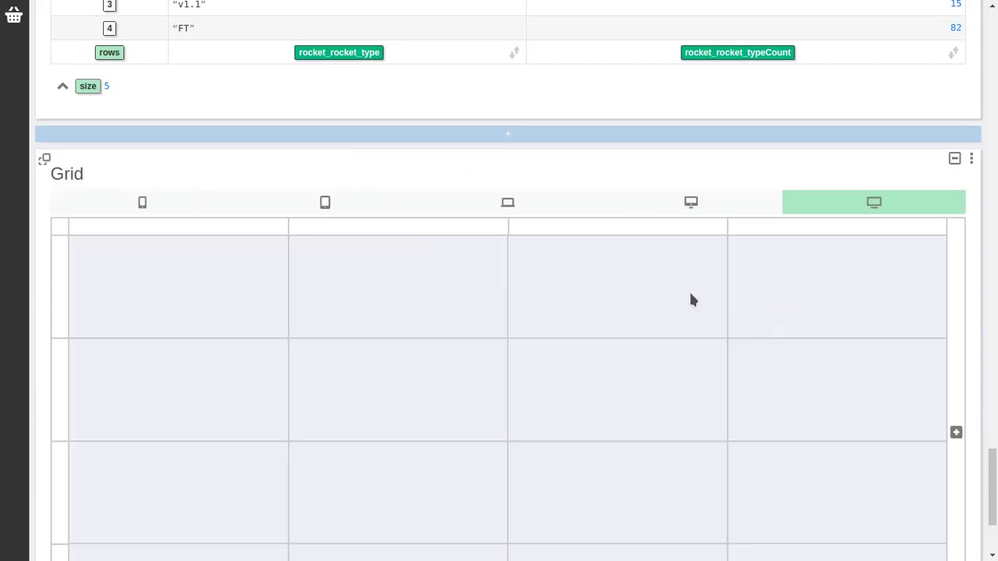
Step: Add both Chart cells to the basket, the rocket type bar chart first and the stacked launch year chart second
scroll(367, 247, up, 4)
scroll(307, 252, up, 3)
click(8, 13)
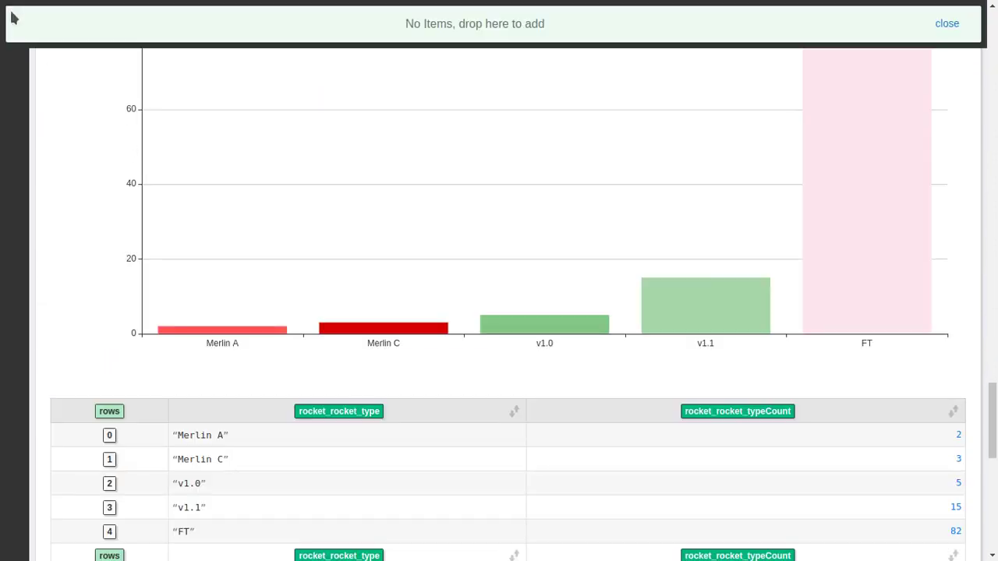
scroll(64, 102, up, 5)
scroll(70, 142, up, 1)
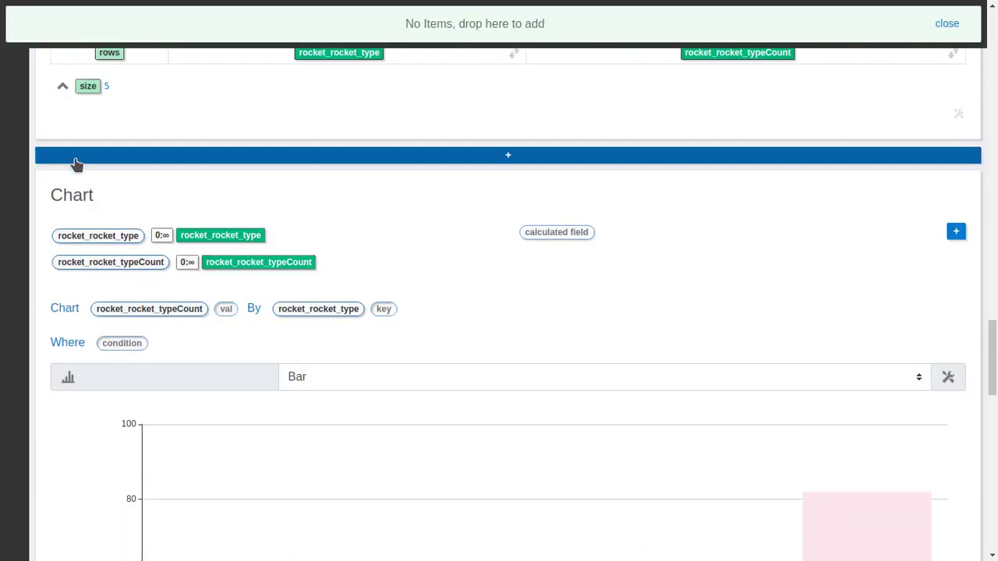
drag(42, 176, 87, 29)
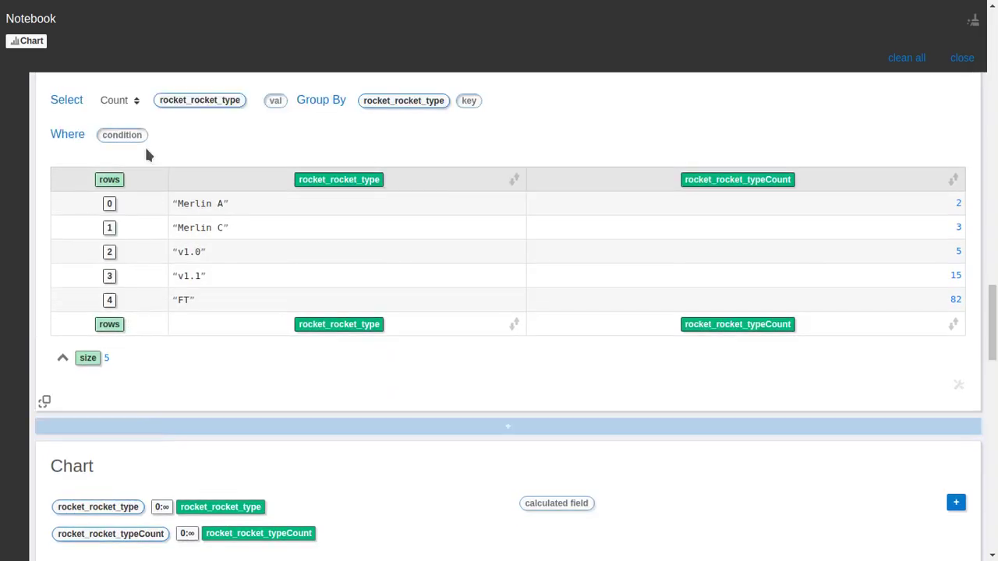
scroll(146, 151, up, 10)
scroll(146, 155, up, 3)
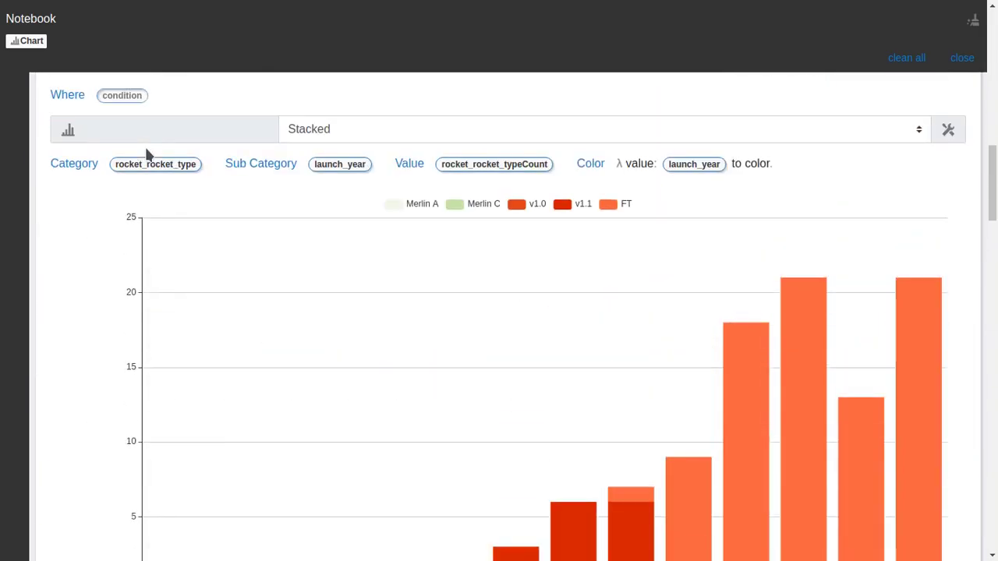
scroll(145, 155, up, 3)
drag(57, 155, 109, 43)
Step: Place the bar chart in the grid's first column and the stacked chart in the third column, both in the first row
drag(994, 134, 994, 507)
scroll(462, 322, up, 1)
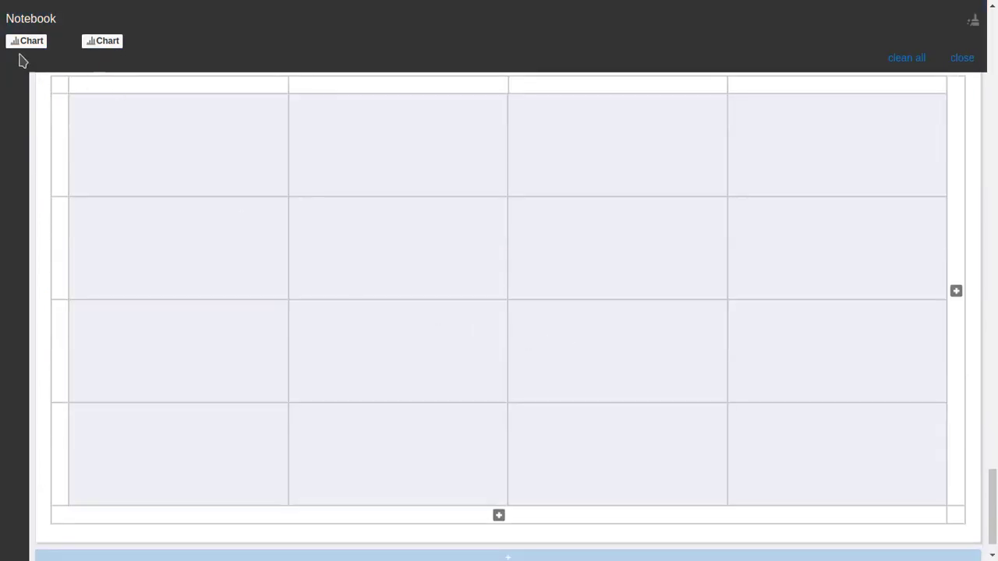
drag(20, 42, 129, 131)
drag(107, 45, 572, 179)
Step: Enlarge the bar chart in the grid to span two columns and three rows
drag(252, 173, 288, 236)
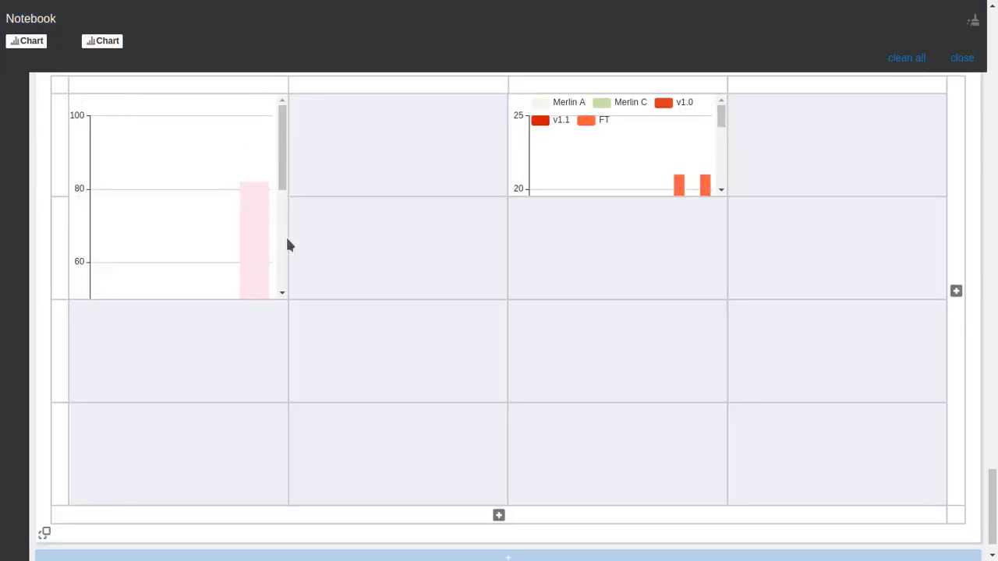
drag(273, 127, 478, 299)
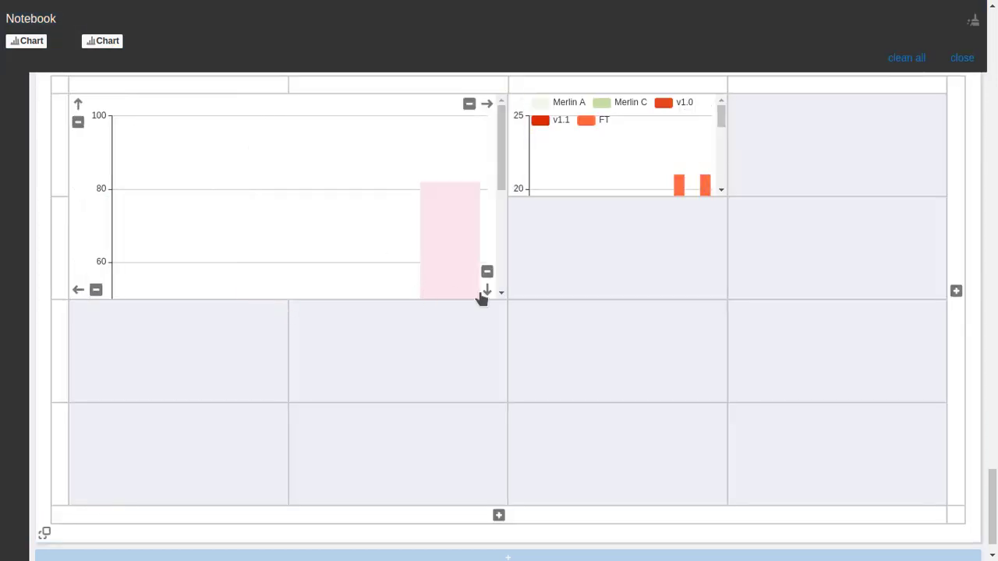
click(486, 293)
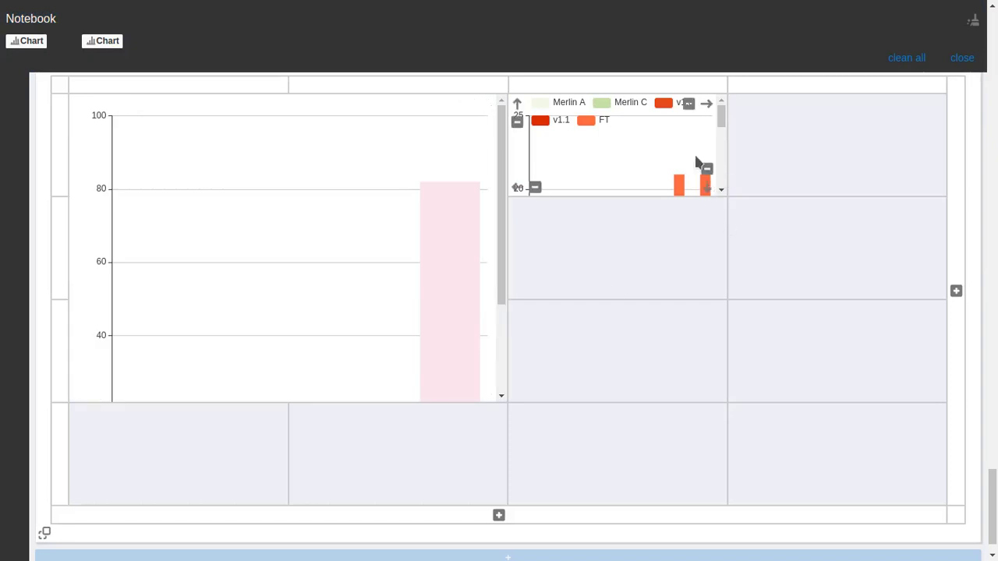
Step: Enlarge the stacked chart in the grid to span two columns and all four rows
click(706, 190)
click(706, 103)
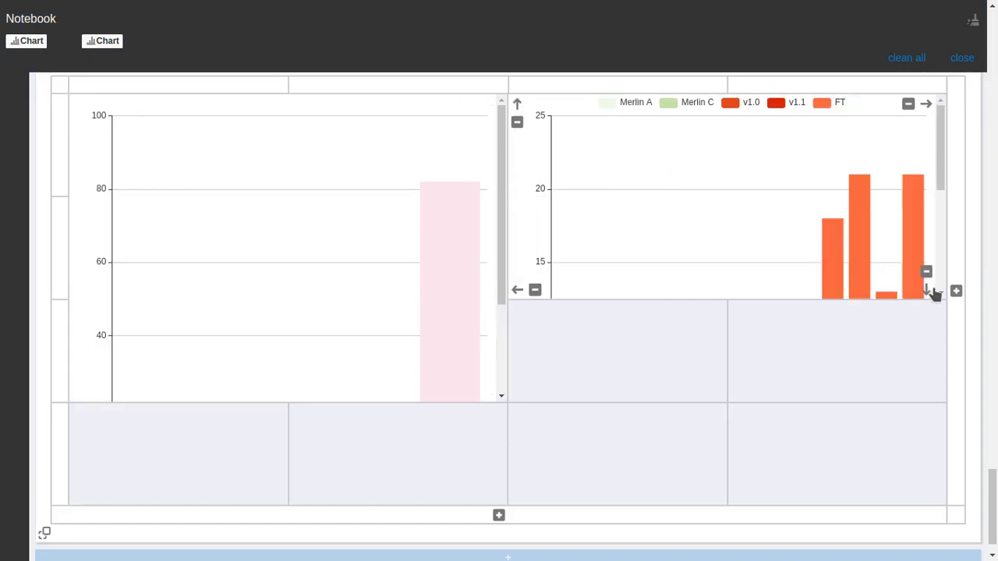
click(926, 290)
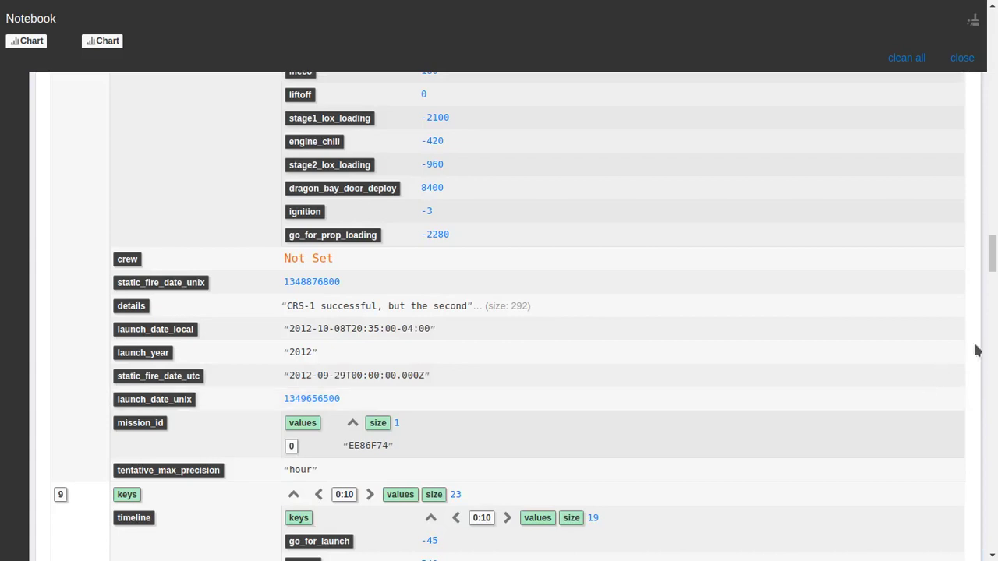
drag(993, 254, 993, 538)
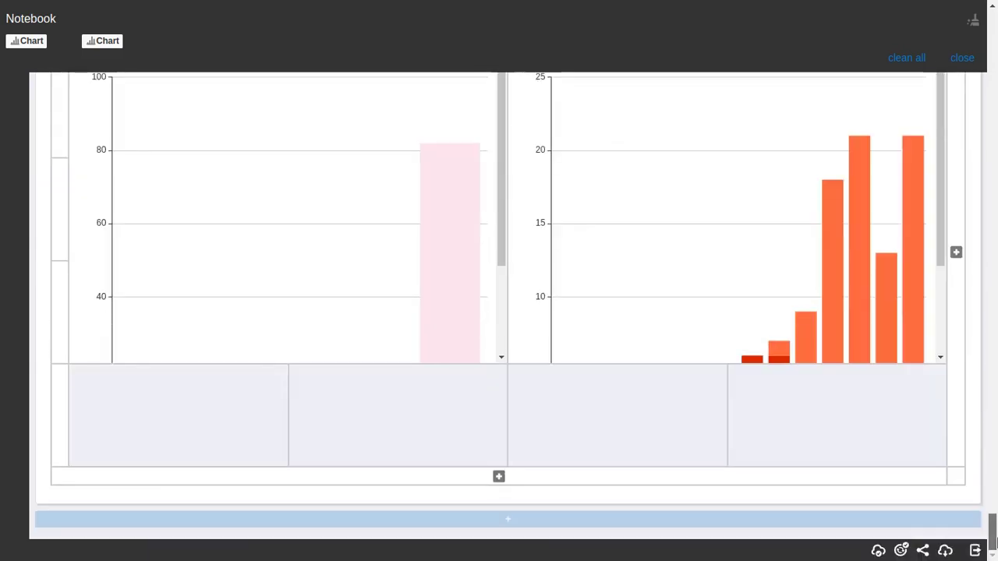
click(929, 357)
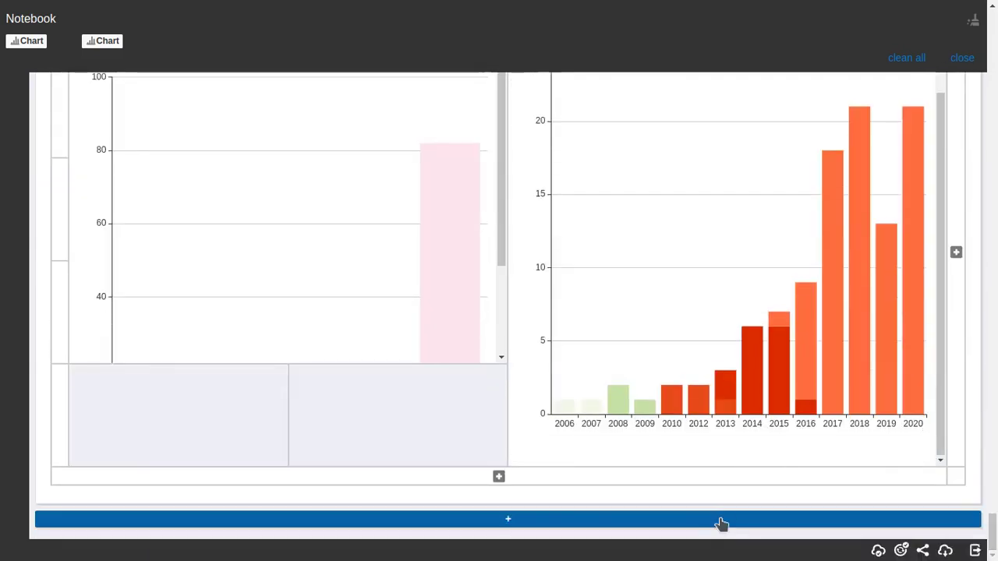
Step: Add a Note cell below the grid with the text "Space X Rocket Launches by Type"
click(719, 519)
scroll(621, 374, down, 5)
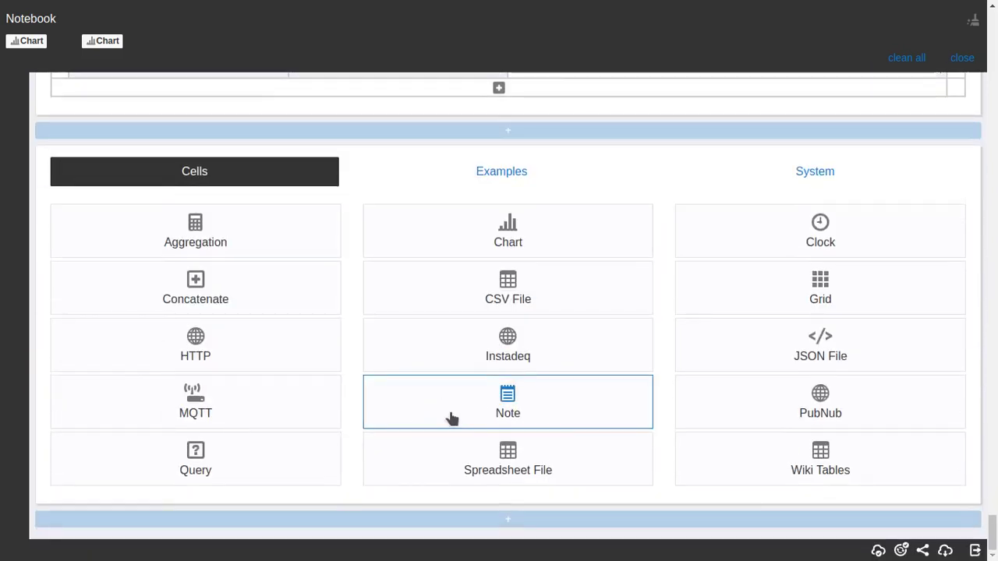
click(446, 414)
text(Roucket)
key(BackSpace)
key(BackSpace)
key(BackSpace)
key(BackSpace)
key(BackSpace)
key(BackSpace)
key(BackSpace)
text(Spa)
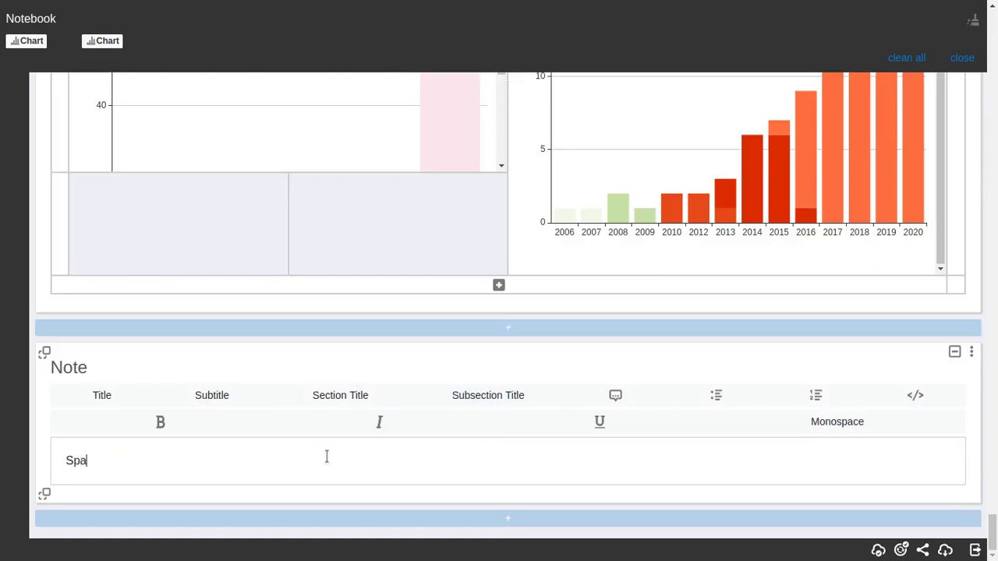
text(ce X Rocket Launch)
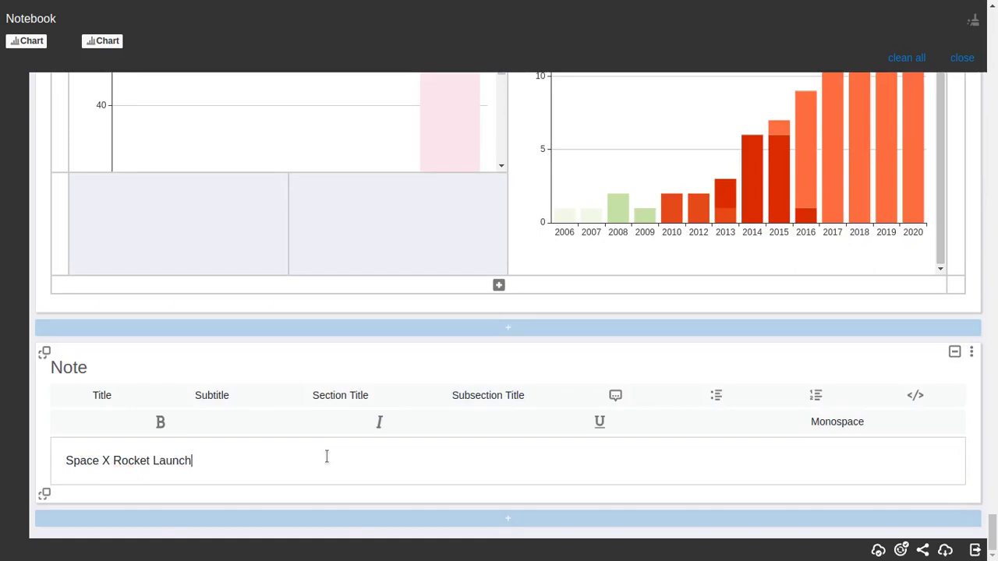
text(es by Typ)
Step: Place the note below the bar chart in the grid, spanning two columns, and close the basket
drag(48, 355, 248, 218)
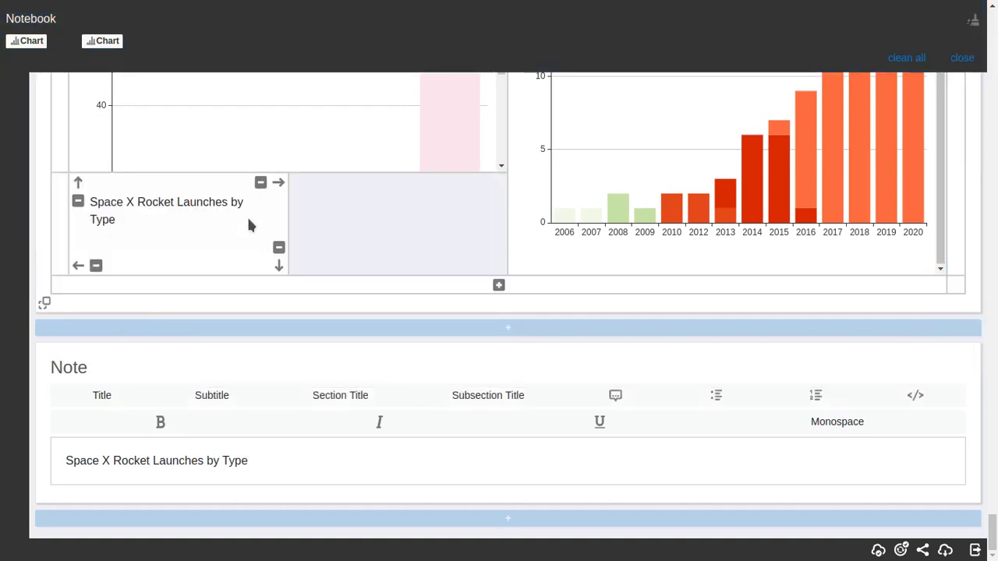
click(279, 183)
scroll(554, 258, up, 5)
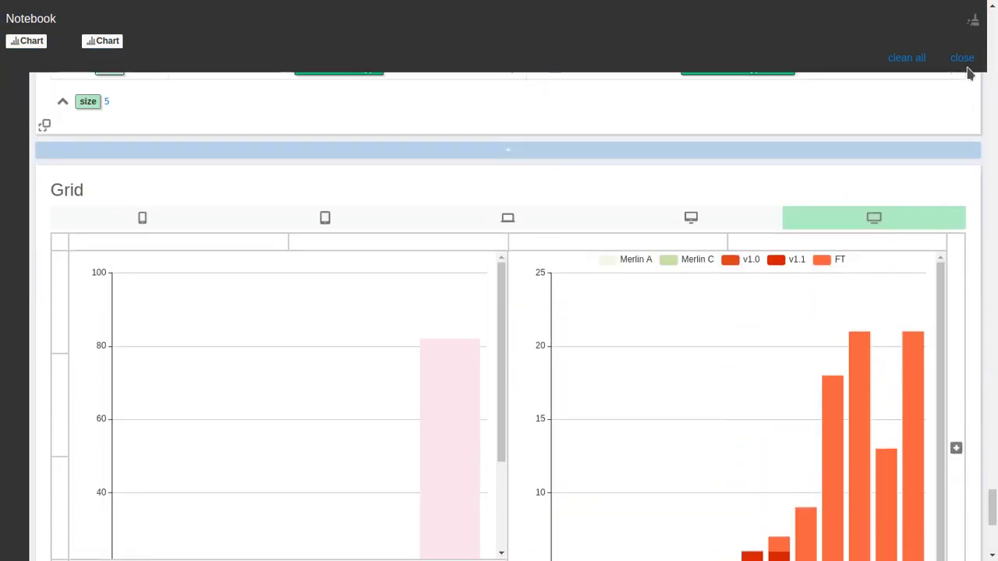
click(950, 61)
click(946, 25)
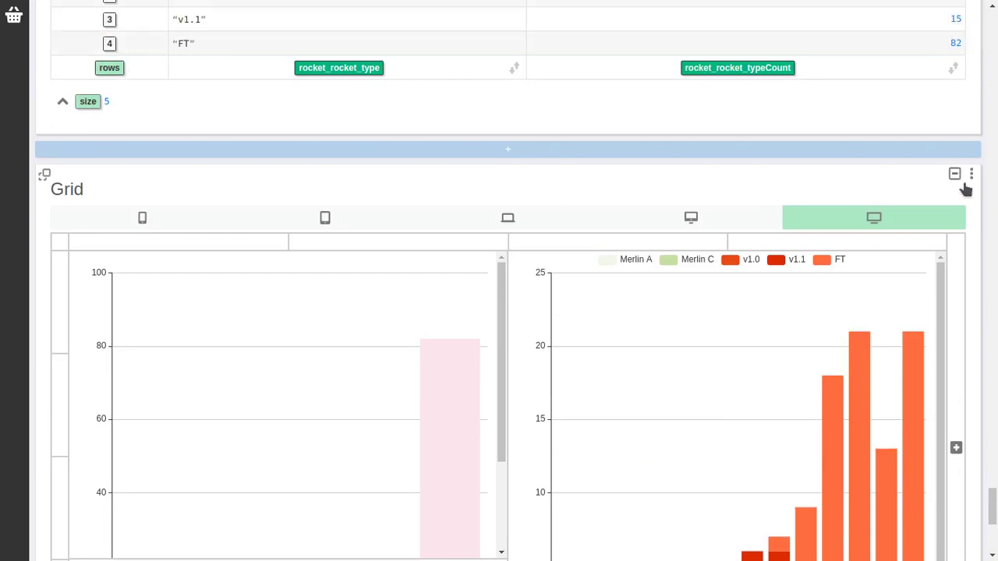
Step: Preview the grid's layouts for the smaller screen sizes and return to the largest screen layout
click(971, 175)
click(608, 255)
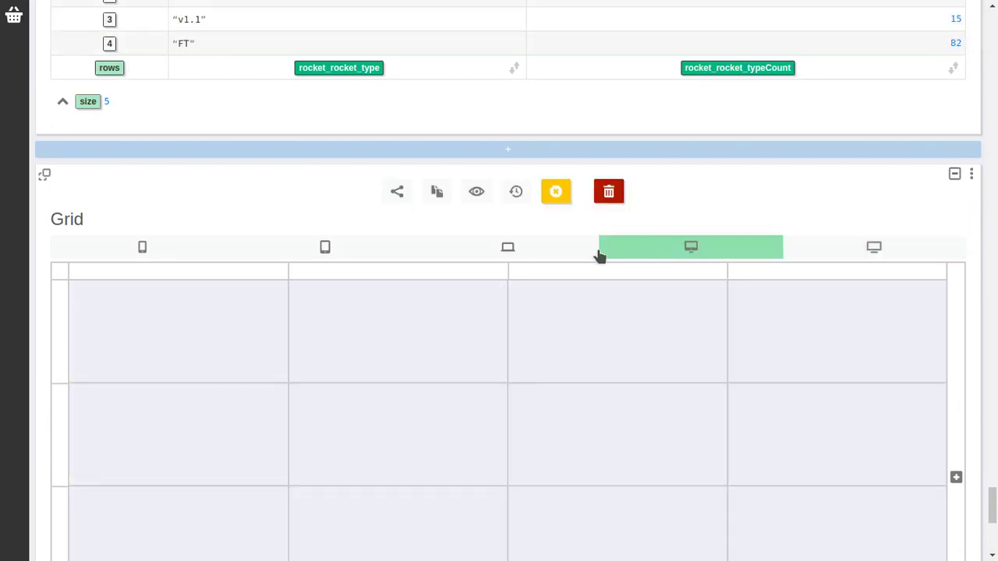
click(508, 253)
click(325, 251)
click(150, 251)
click(906, 254)
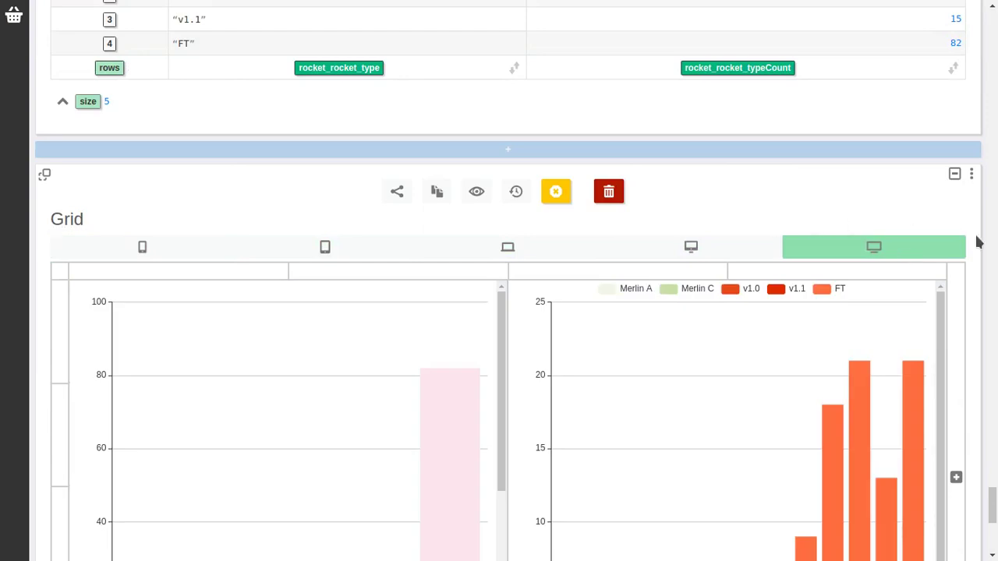
Step: Share the grid publicly under the name grid
scroll(978, 242, down, 2)
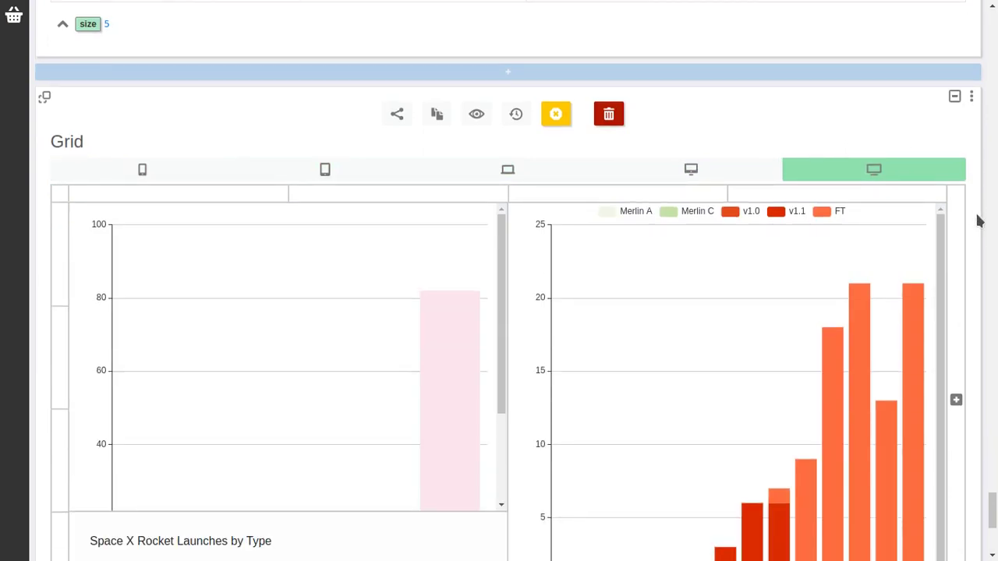
click(395, 115)
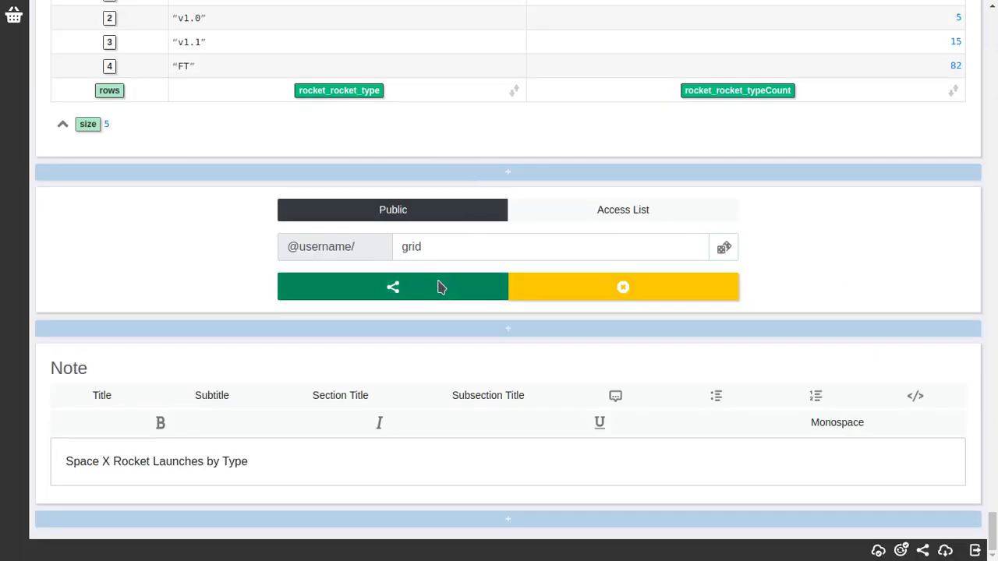